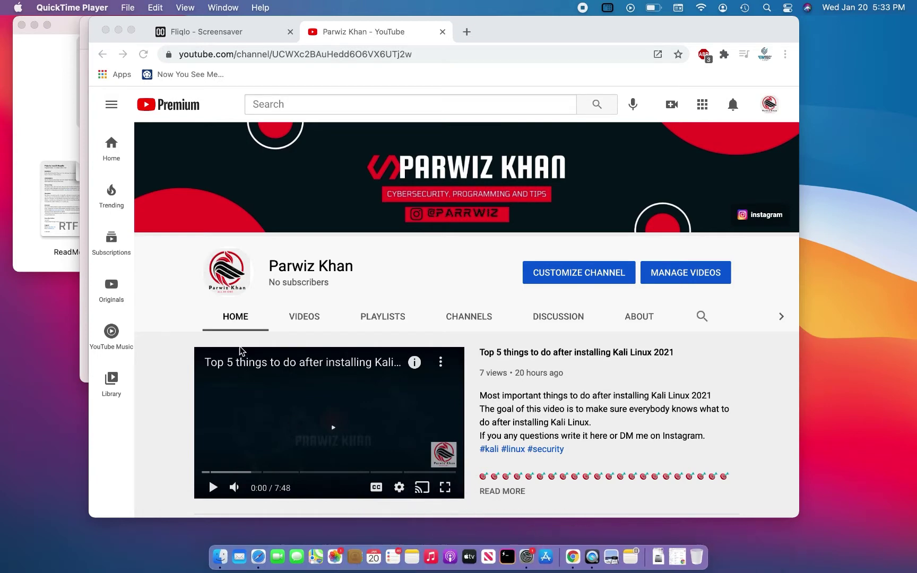
Step: Open System Preferences to the Desktop & Screen Saver pane with Fliqlo selected
{"action": "left_click", "coordinate": [527, 557]}
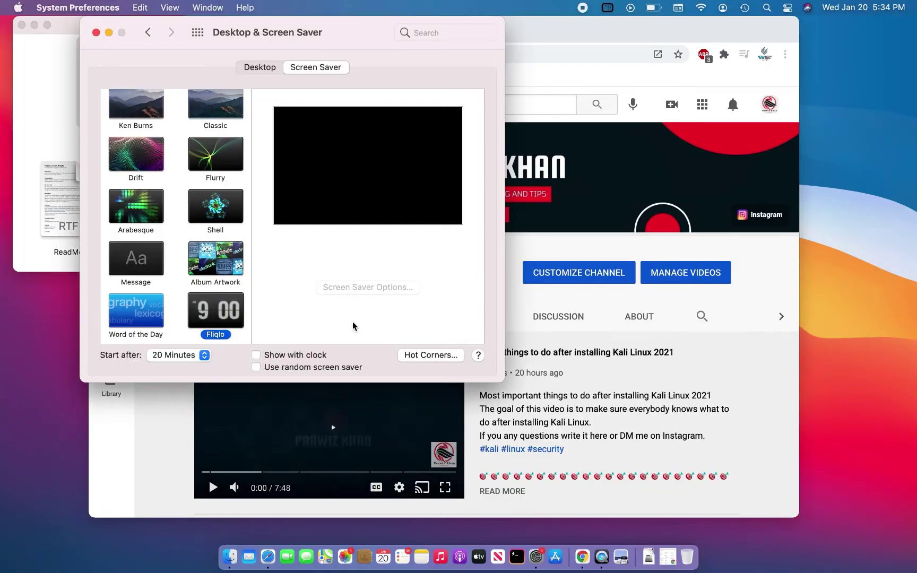
Step: Bring Chrome forward to the Fliqlo screensaver tab and select its page address
{"action": "left_click", "coordinate": [614, 50]}
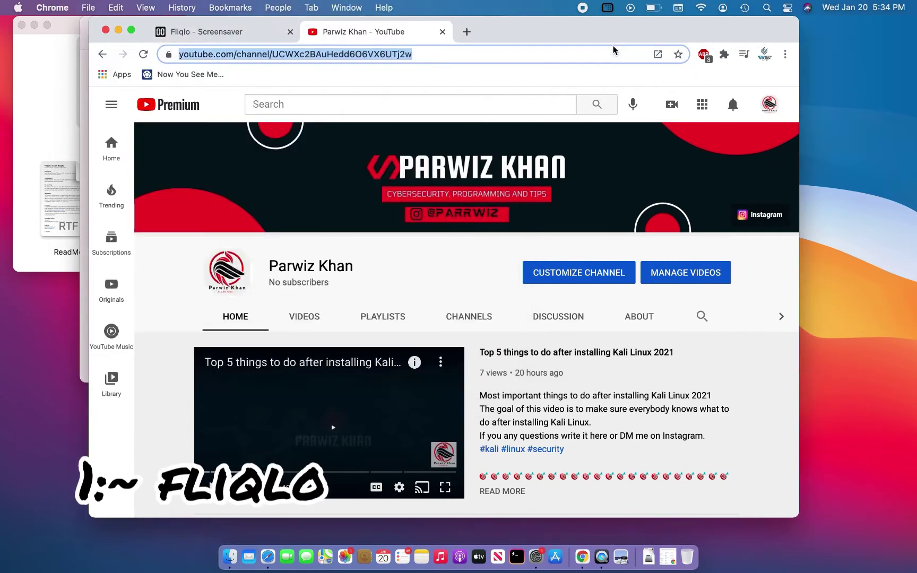
{"action": "left_click", "coordinate": [215, 31]}
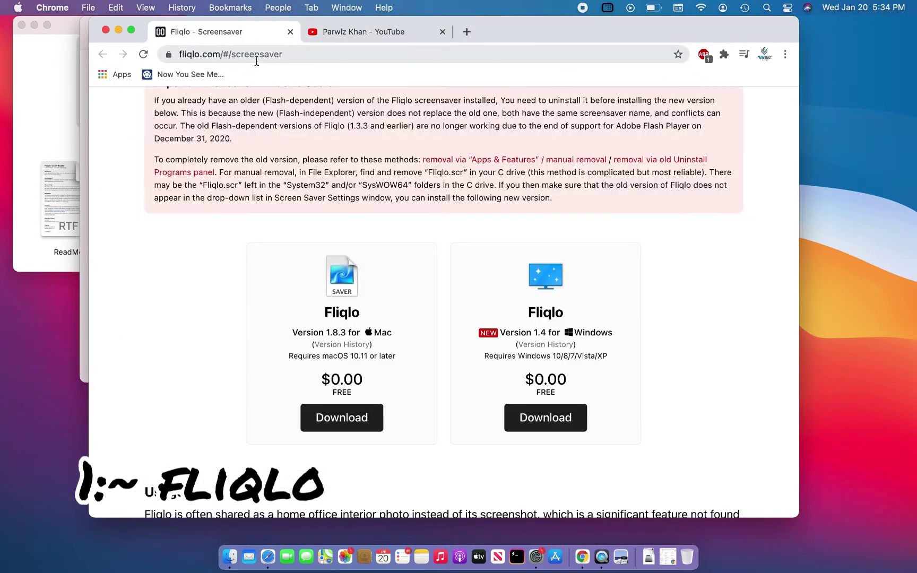
{"action": "left_click", "coordinate": [266, 54]}
{"action": "double_click", "coordinate": [314, 56]}
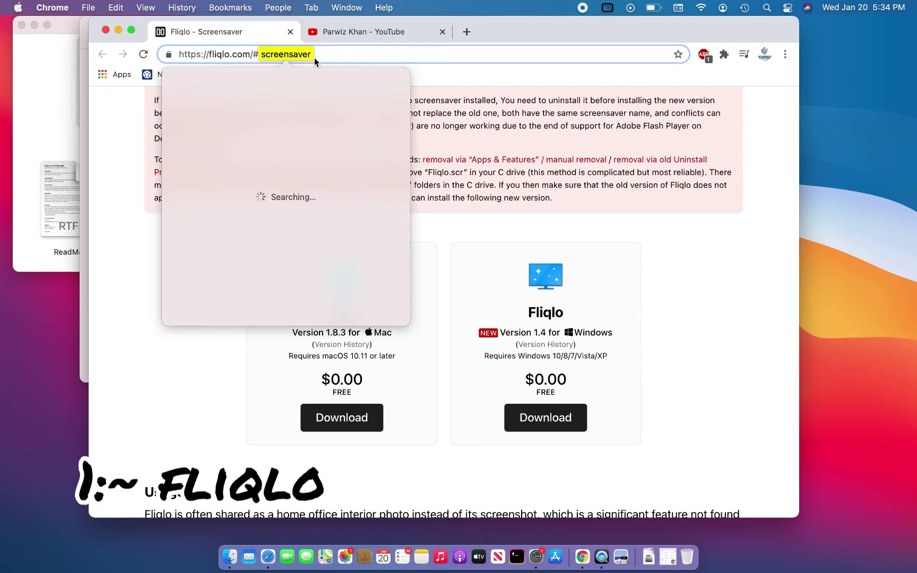
{"action": "key", "text": "Escape"}
{"action": "left_click_drag", "start_coordinate": [322, 57], "coordinate": [184, 53]}
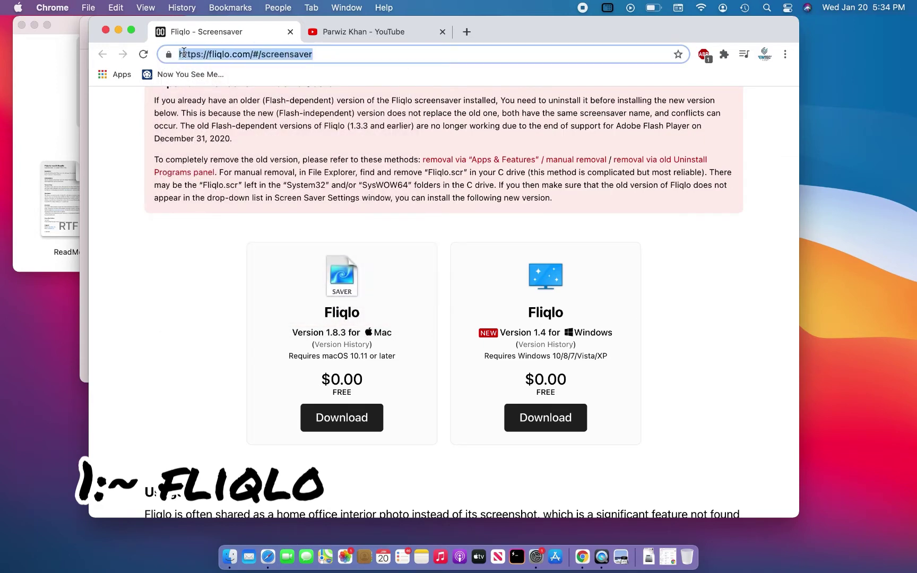
{"action": "scroll", "coordinate": [238, 188], "scroll_direction": "up", "scroll_amount": 2}
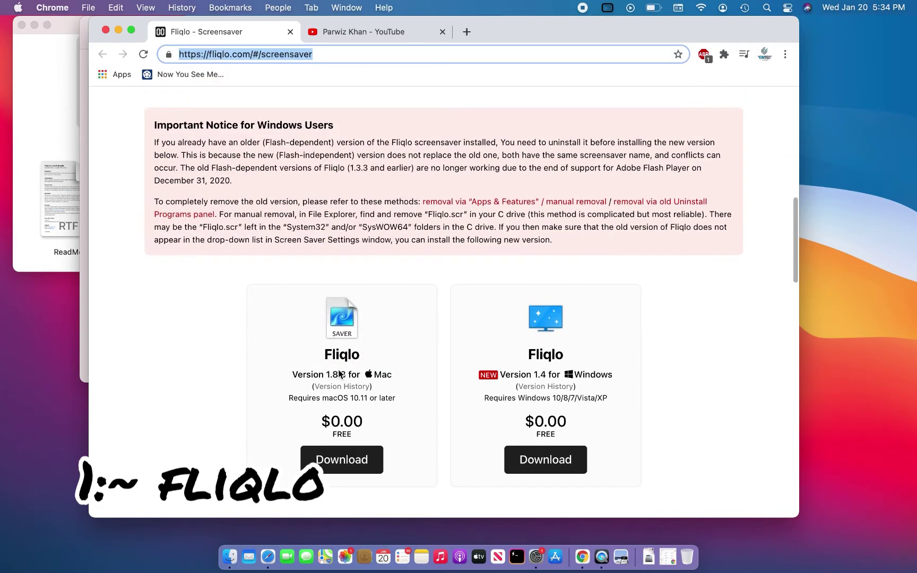
{"action": "scroll", "coordinate": [598, 400], "scroll_direction": "up", "scroll_amount": 1}
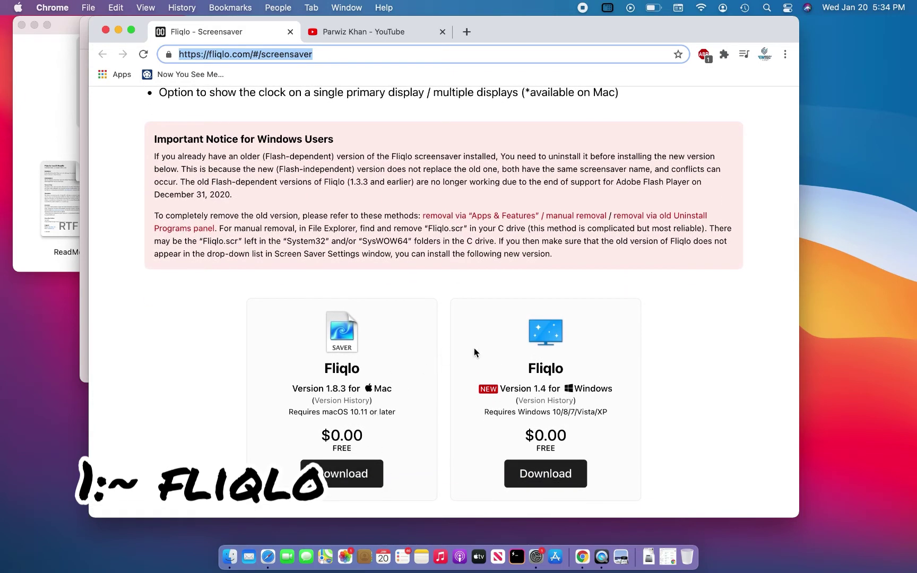
{"action": "left_click", "coordinate": [534, 545]}
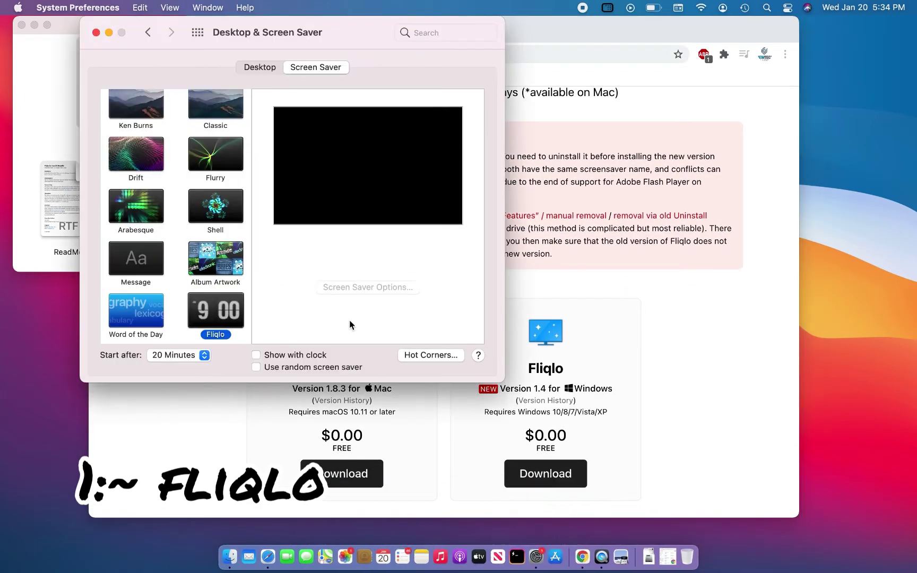
{"action": "left_click", "coordinate": [148, 32]}
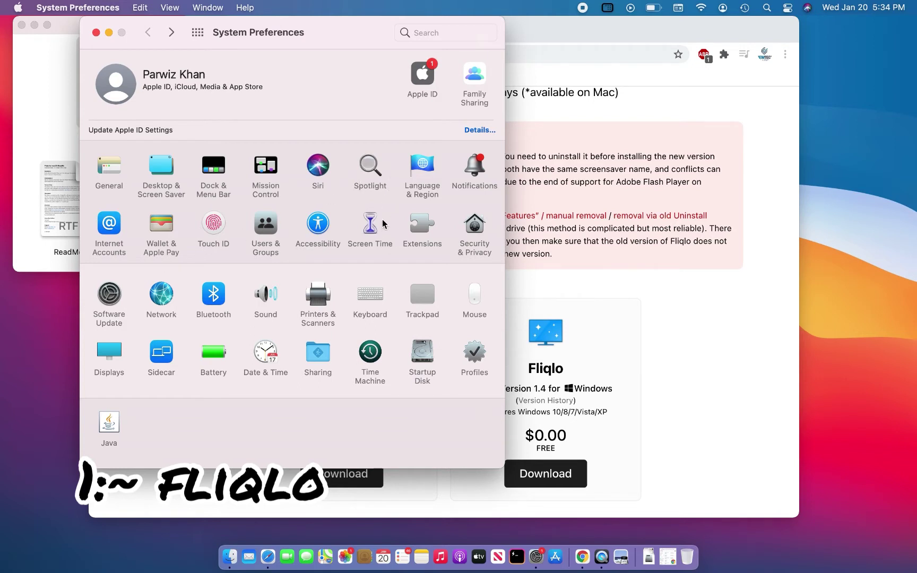
{"action": "left_click", "coordinate": [163, 176]}
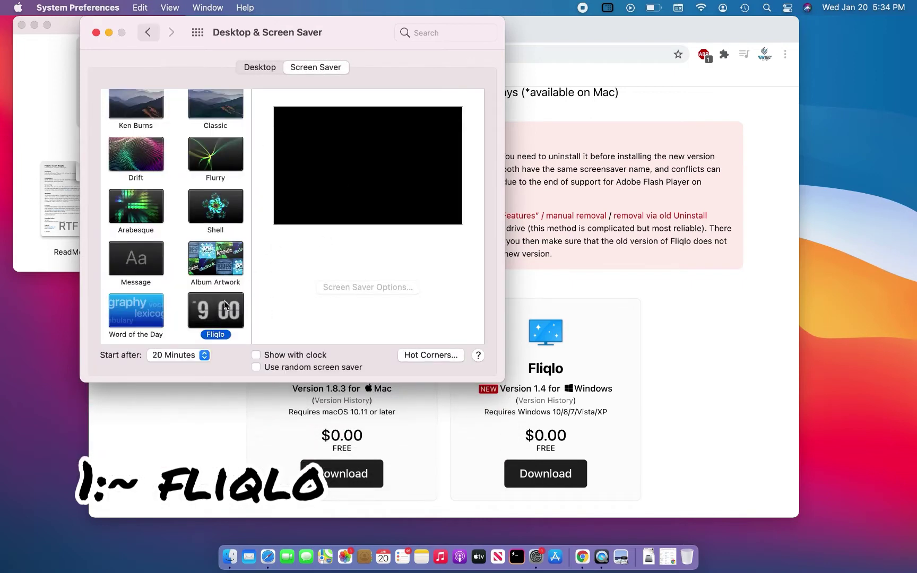
{"action": "right_click", "coordinate": [236, 305]}
{"action": "left_click", "coordinate": [261, 273]}
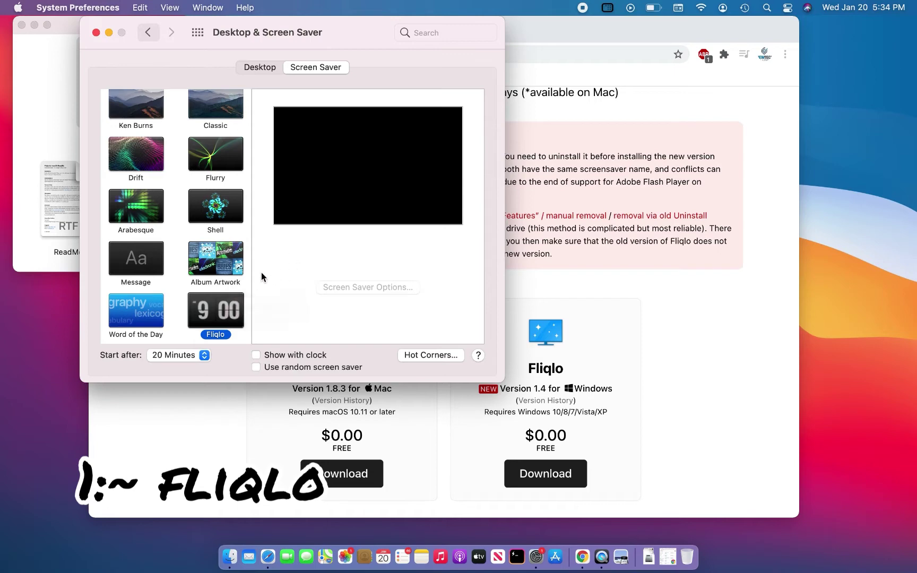
{"action": "right_click", "coordinate": [221, 310]}
{"action": "left_click", "coordinate": [302, 275]}
{"action": "left_click", "coordinate": [690, 279]}
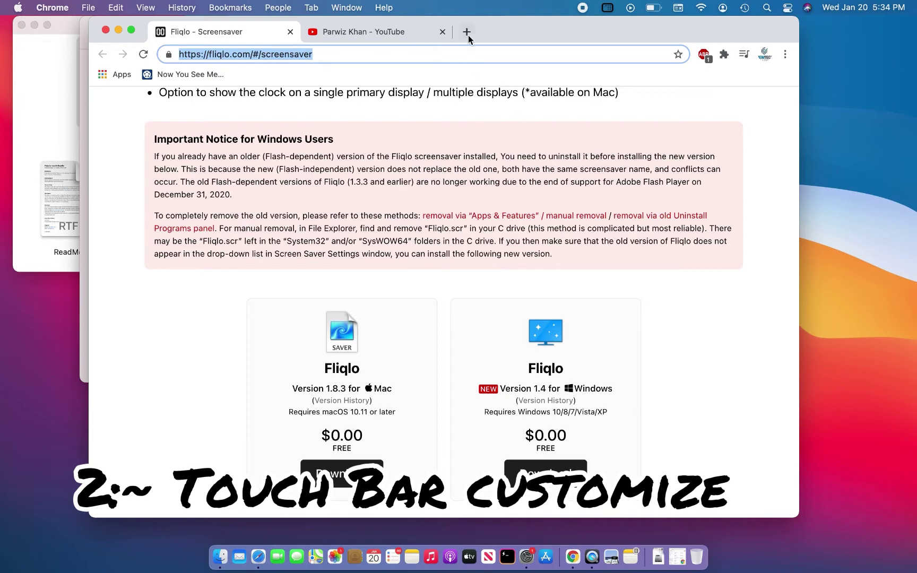
Step: Search Google Images for 'touchbar macbooks' and preview the Macworld UK comparison image
{"action": "left_click", "coordinate": [468, 33]}
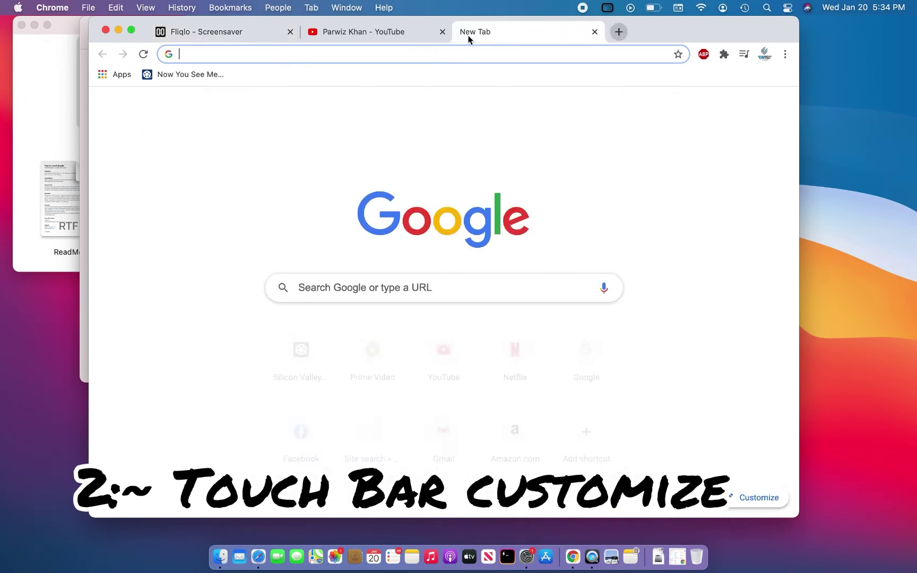
{"action": "type", "text": "touchbar "}
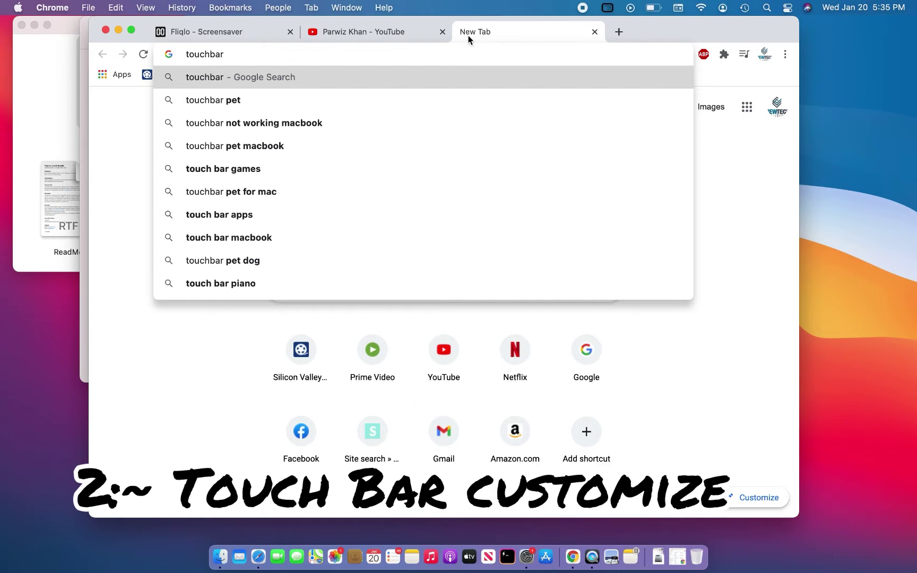
{"action": "type", "text": "macbooks"}
{"action": "key", "text": "Return"}
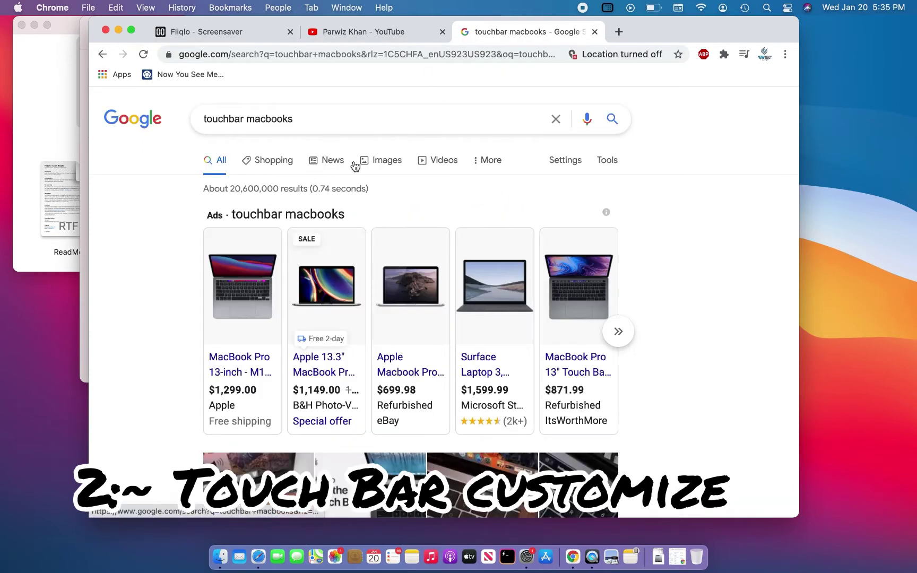
{"action": "left_click", "coordinate": [380, 160]}
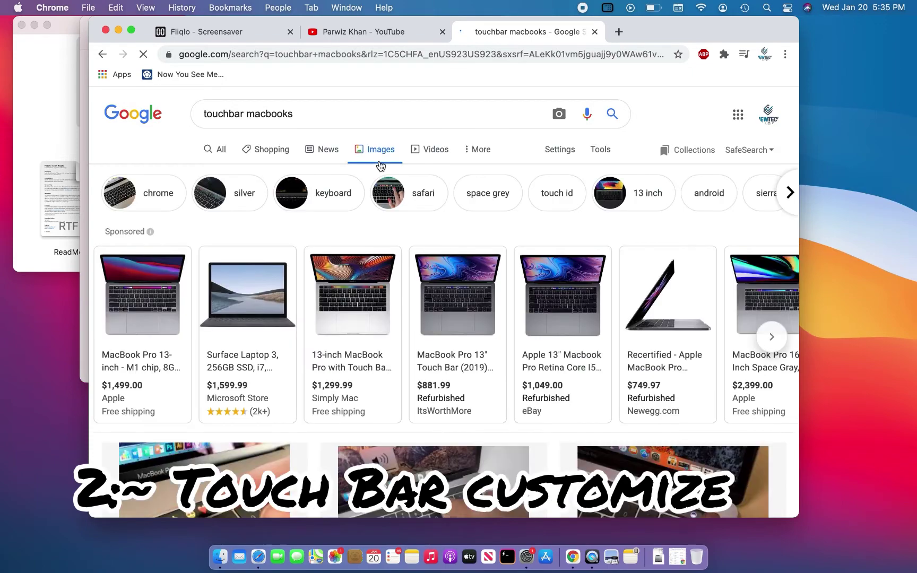
{"action": "scroll", "coordinate": [405, 437], "scroll_direction": "down", "scroll_amount": 3}
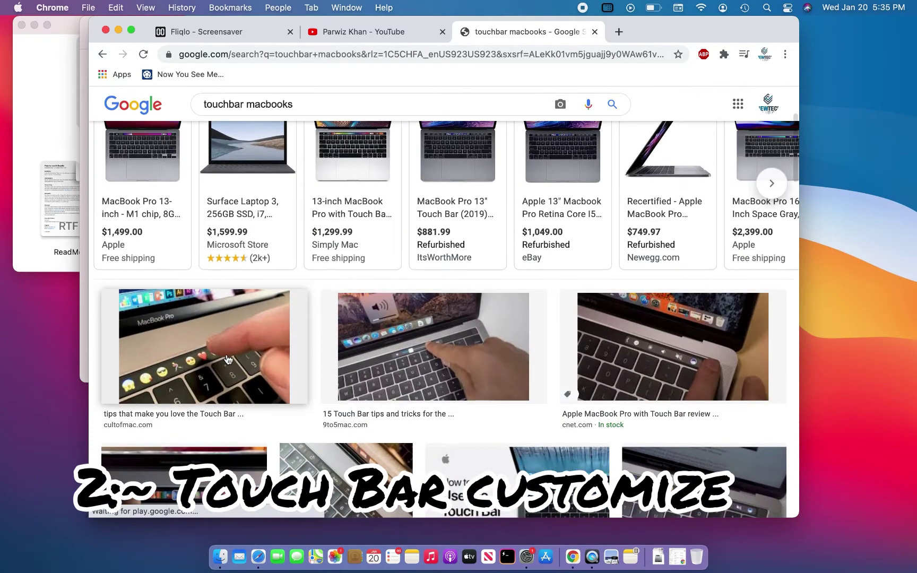
{"action": "scroll", "coordinate": [405, 437], "scroll_direction": "down", "scroll_amount": 5}
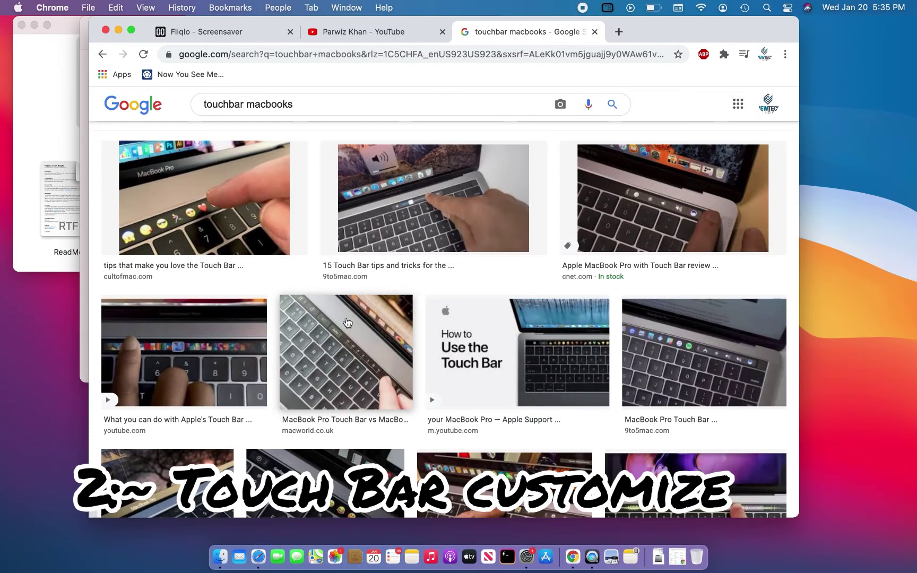
{"action": "left_click", "coordinate": [346, 352]}
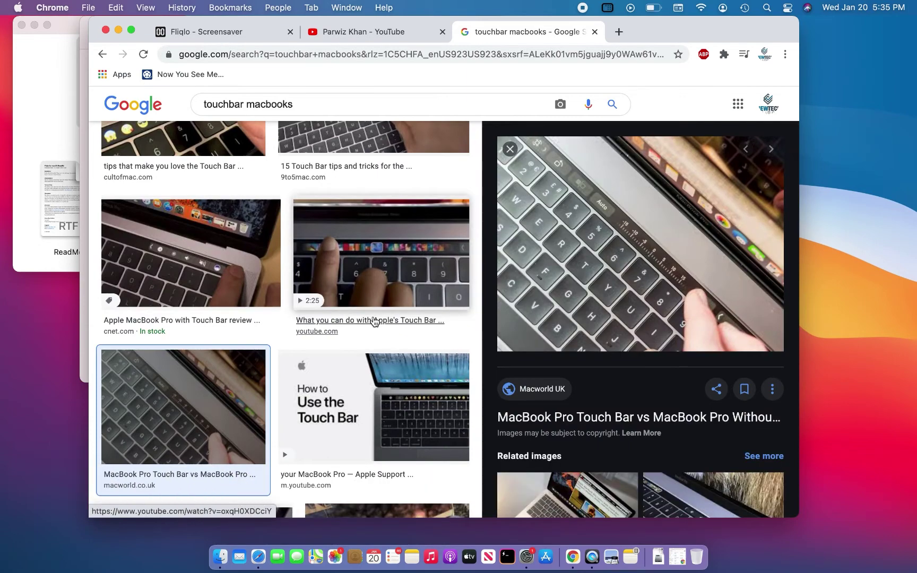
Step: Go from the screen saver pane to Keyboard preferences' Customize Control Strip screen
{"action": "left_click", "coordinate": [581, 554]}
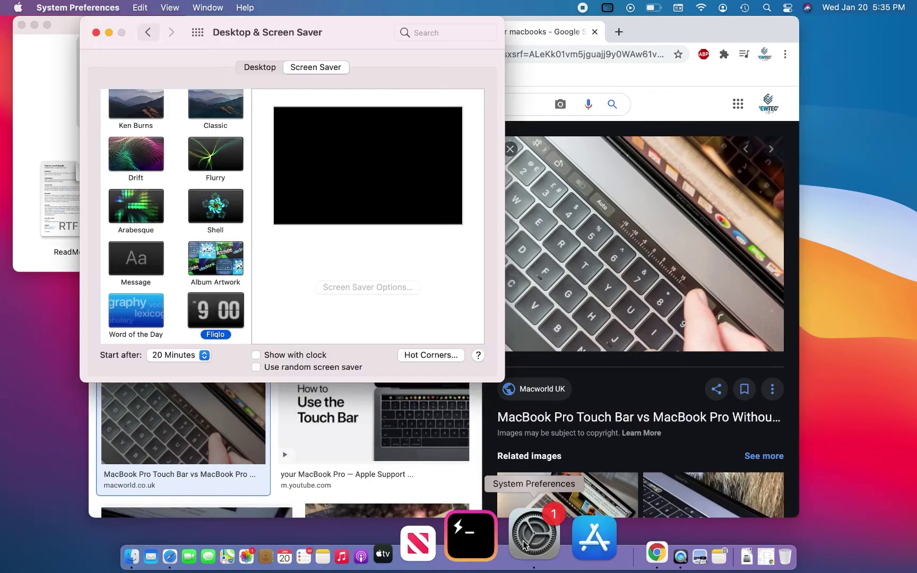
{"action": "left_click", "coordinate": [148, 32]}
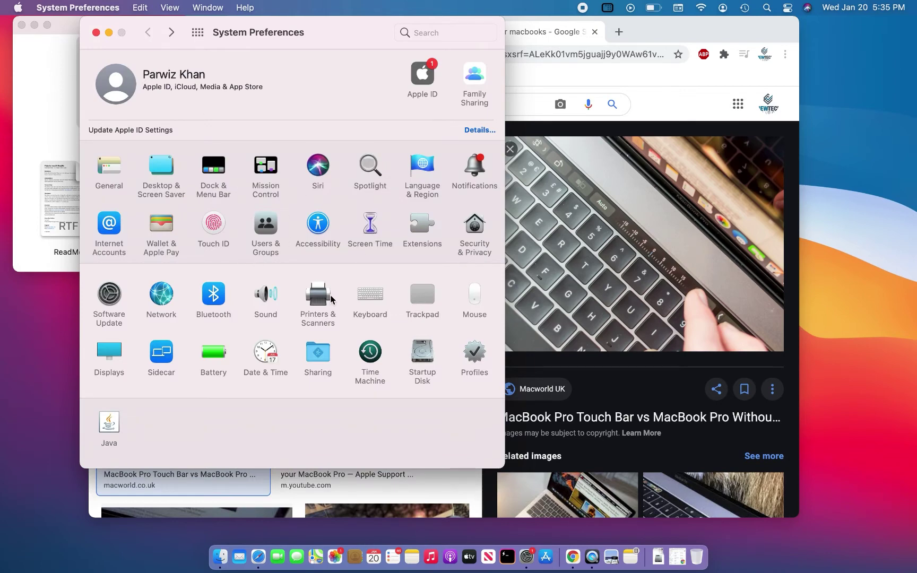
{"action": "left_click", "coordinate": [369, 301]}
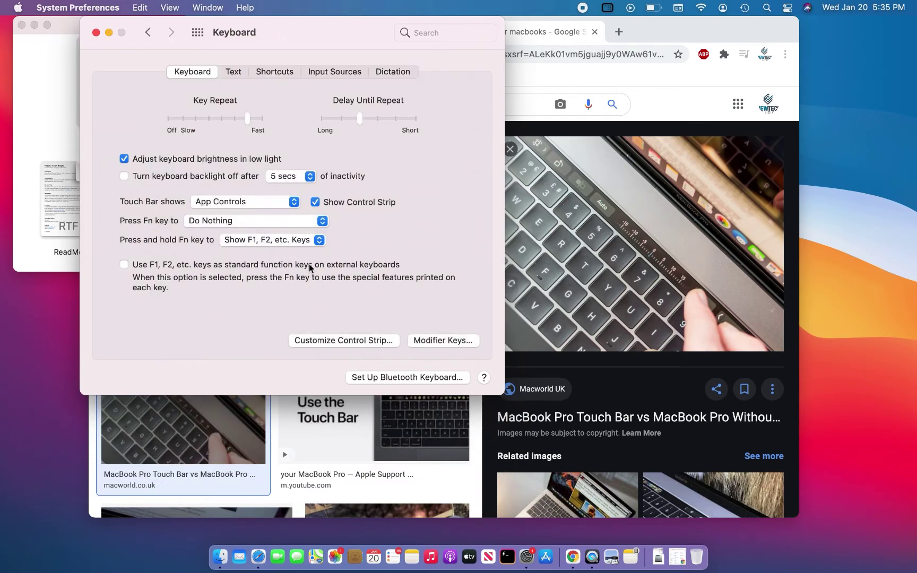
{"action": "left_click", "coordinate": [356, 342]}
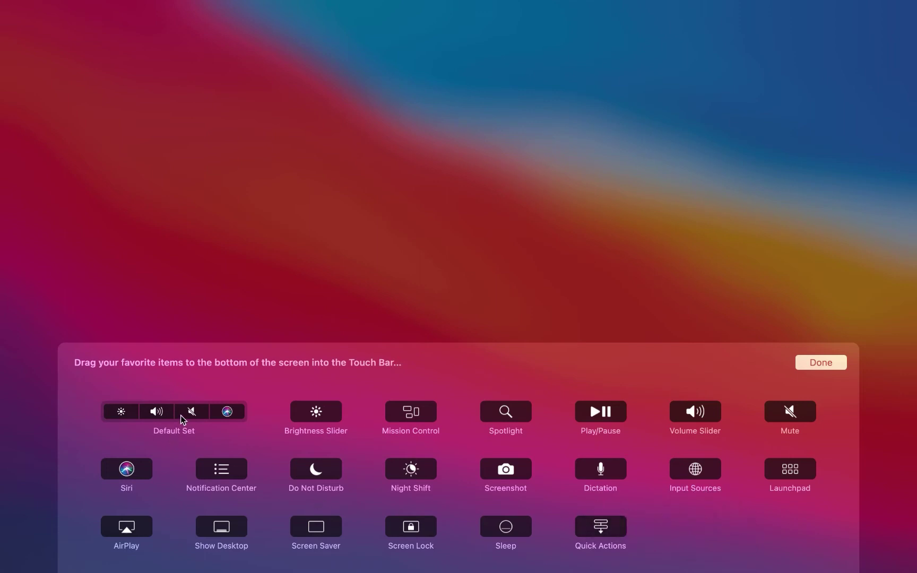
Step: Add the Brightness Slider to the Touch Bar, then close Keyboard, Chrome and Fliqlo windows
{"action": "mouse_move", "coordinate": [316, 412]}
{"action": "left_mouse_down"}
{"action": "mouse_move", "coordinate": [422, 497]}
{"action": "mouse_move", "coordinate": [441, 479]}
{"action": "left_mouse_up"}
{"action": "left_click", "coordinate": [822, 363]}
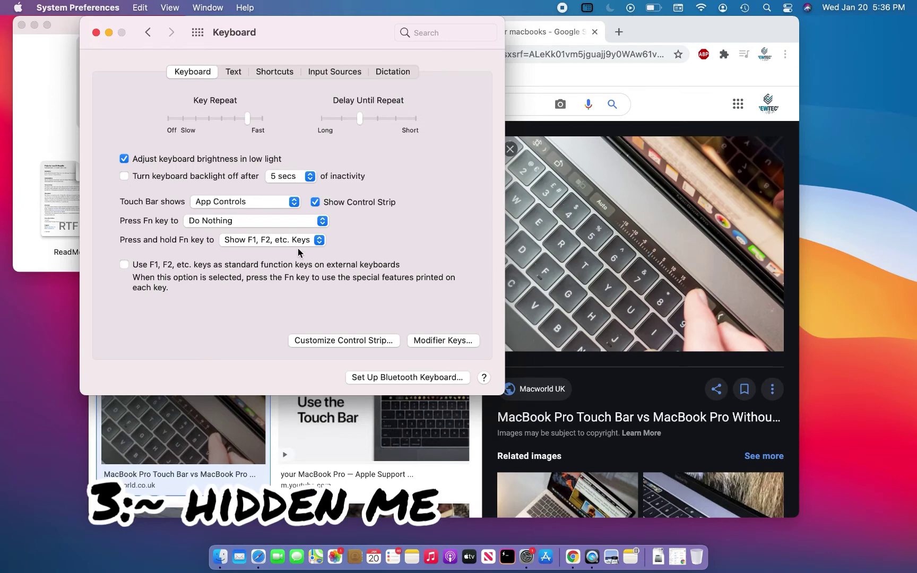
{"action": "left_click", "coordinate": [96, 33]}
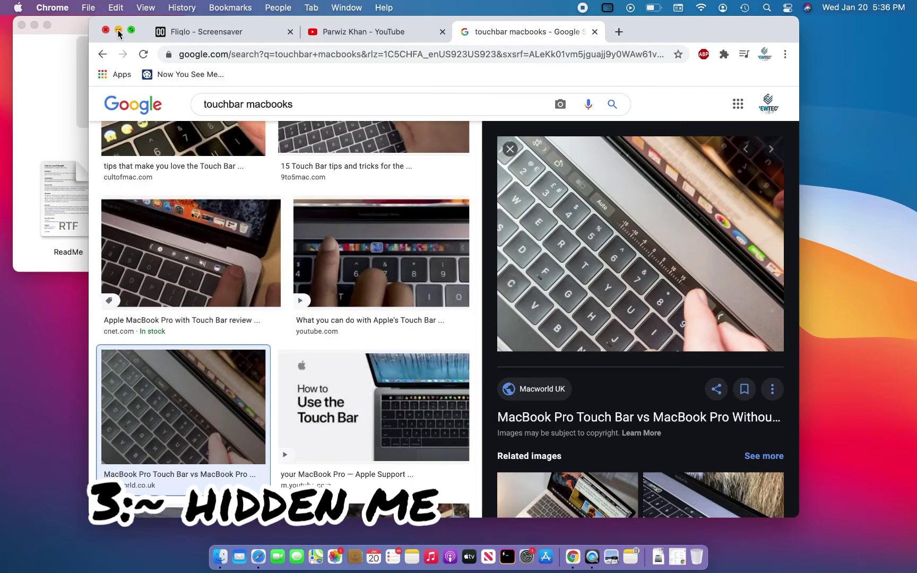
{"action": "left_click", "coordinate": [119, 33]}
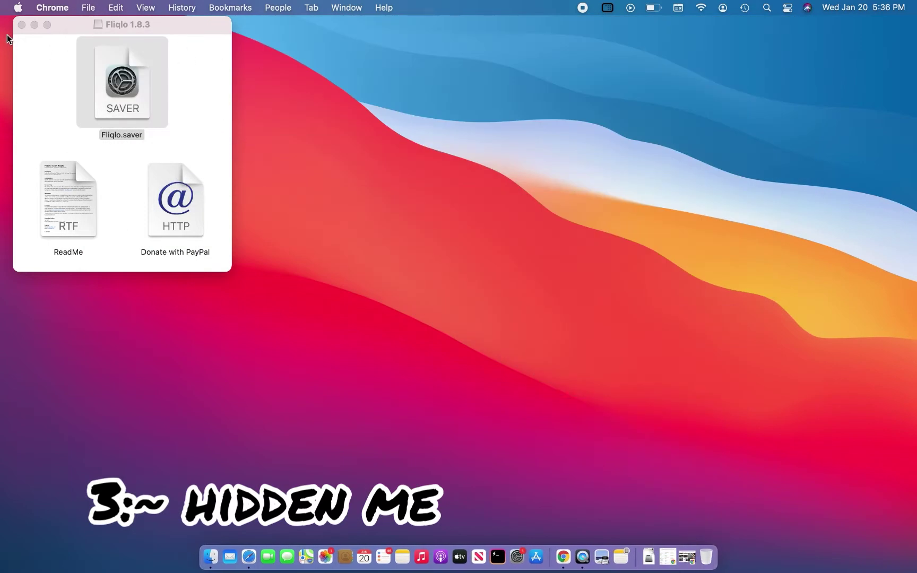
{"action": "left_click", "coordinate": [22, 25]}
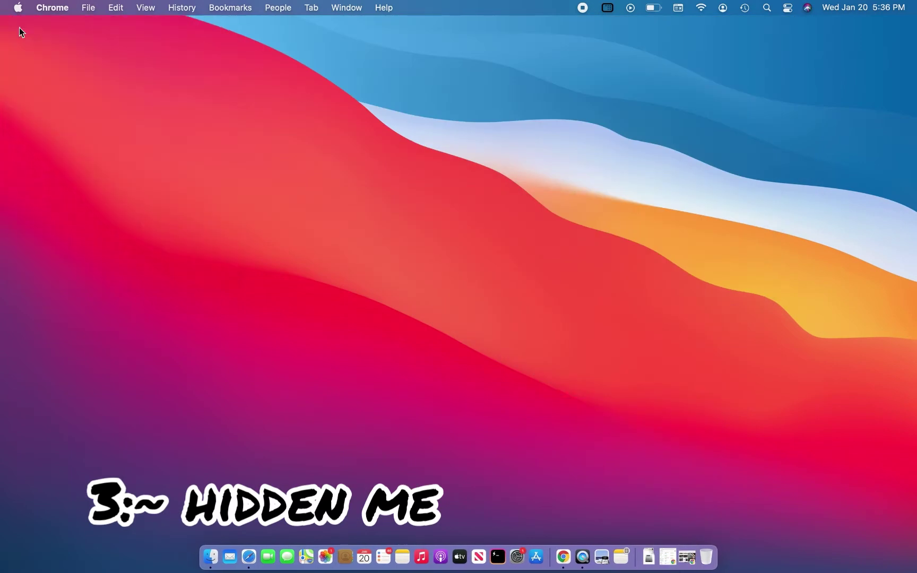
Step: Search the App Store for 'hidden me' and open the HiddenMe app page
{"action": "left_click", "coordinate": [536, 558]}
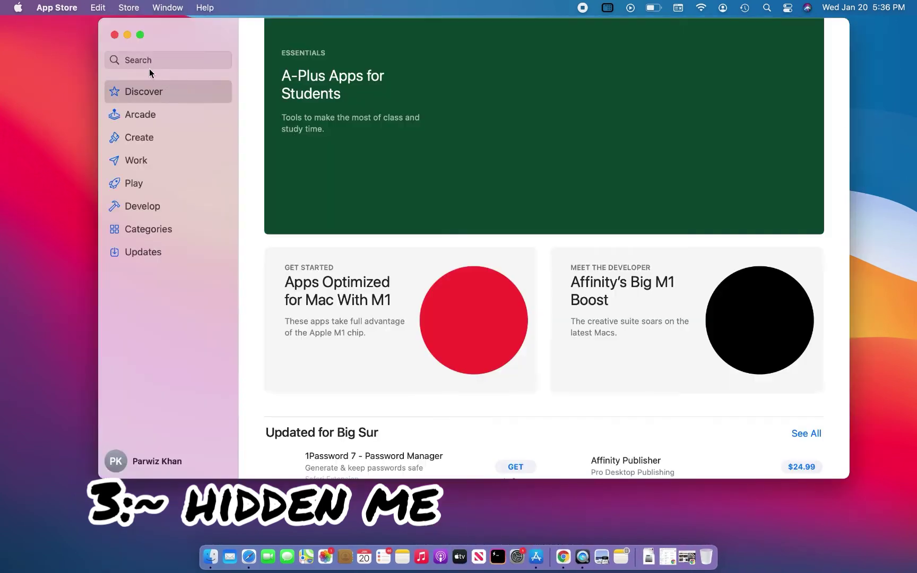
{"action": "left_click", "coordinate": [150, 60]}
{"action": "type", "text": "higgen"}
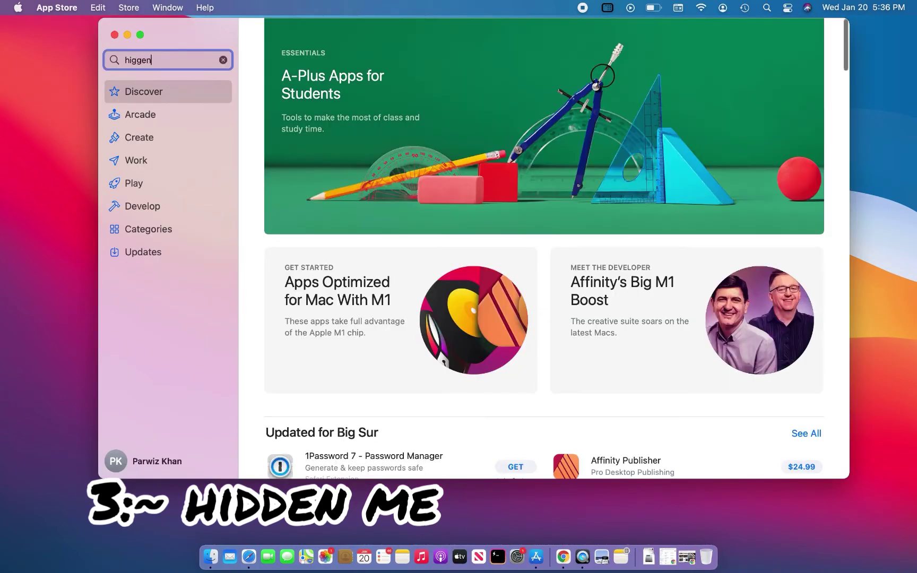
{"action": "key", "text": "BackSpace"}
{"action": "key", "text": "BackSpace"}
{"action": "type", "text": "dden"}
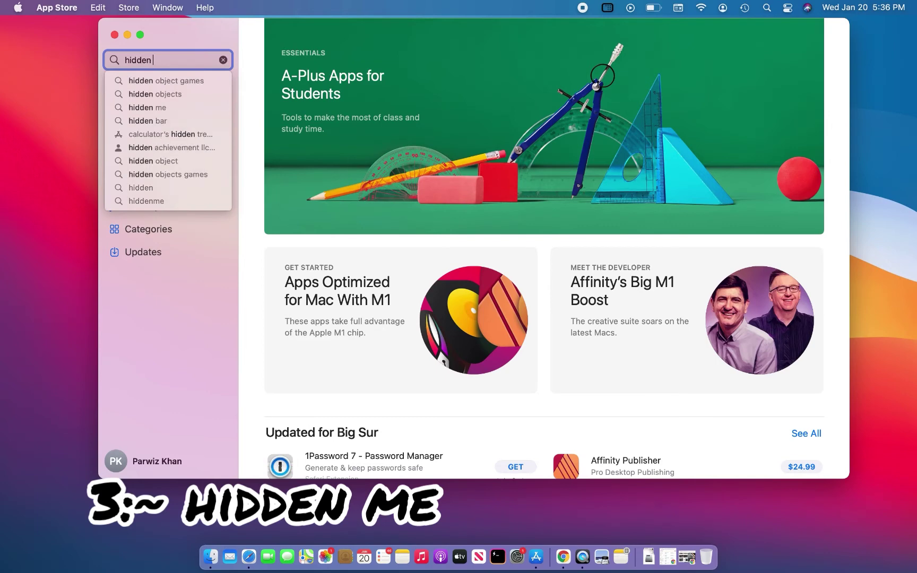
{"action": "type", "text": " me"}
{"action": "key", "text": "Return"}
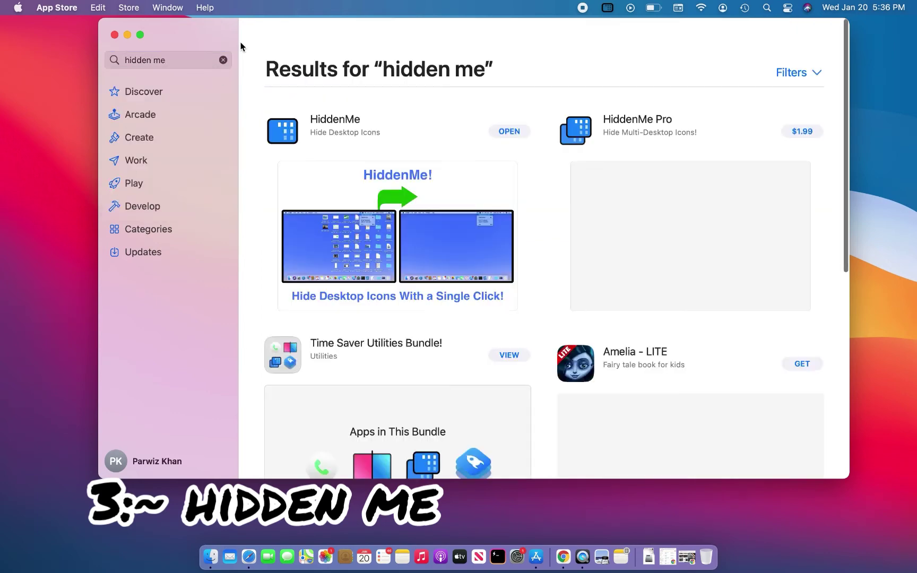
{"action": "left_click", "coordinate": [335, 120]}
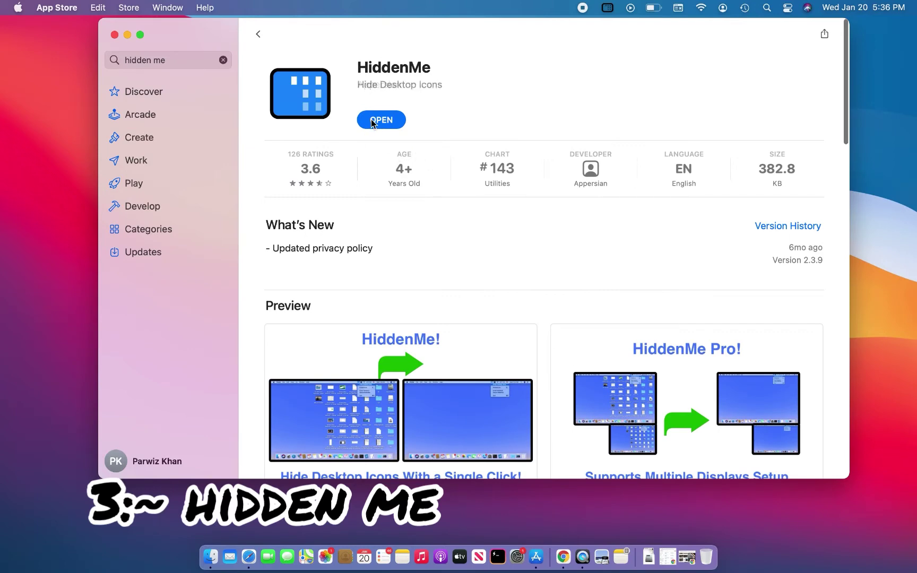
Step: Move the App Store aside, show then hide desktop icons via HiddenMe, and recentre the window
{"action": "left_click_drag", "start_coordinate": [378, 29], "coordinate": [141, 312]}
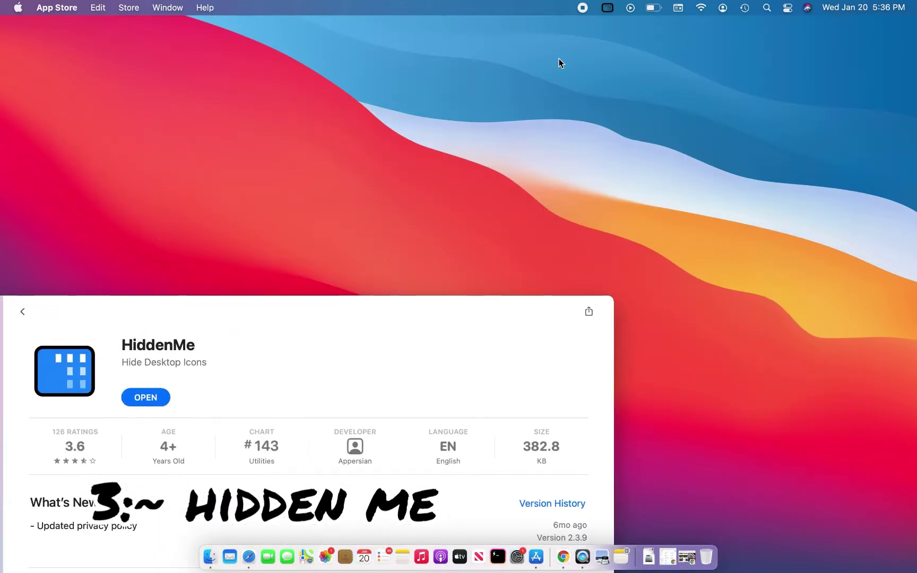
{"action": "left_click", "coordinate": [609, 8]}
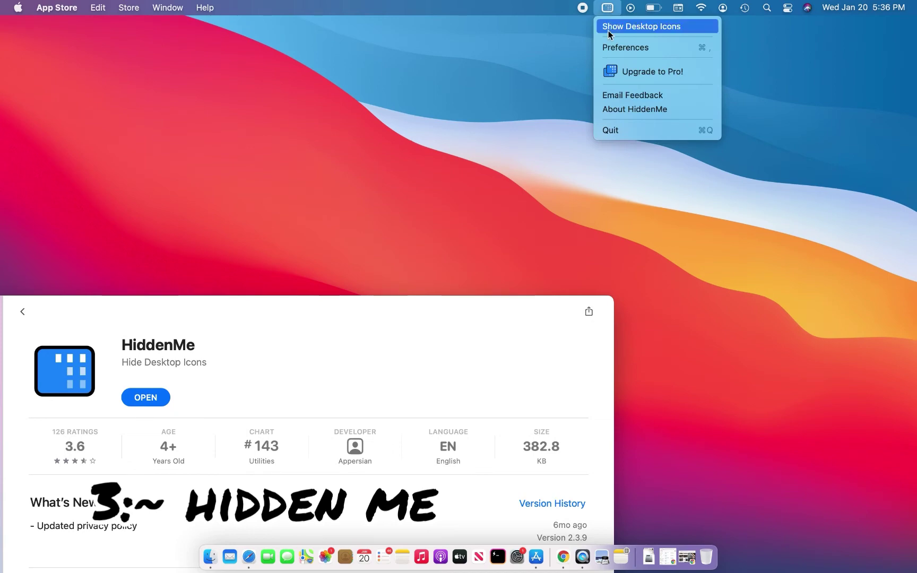
{"action": "left_click", "coordinate": [641, 27]}
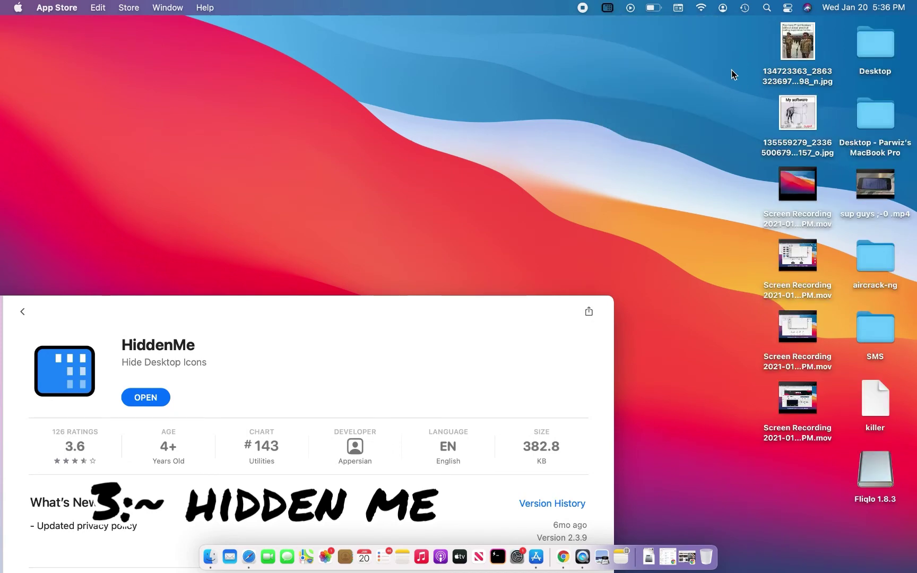
{"action": "left_click_drag", "start_coordinate": [732, 73], "coordinate": [869, 427]}
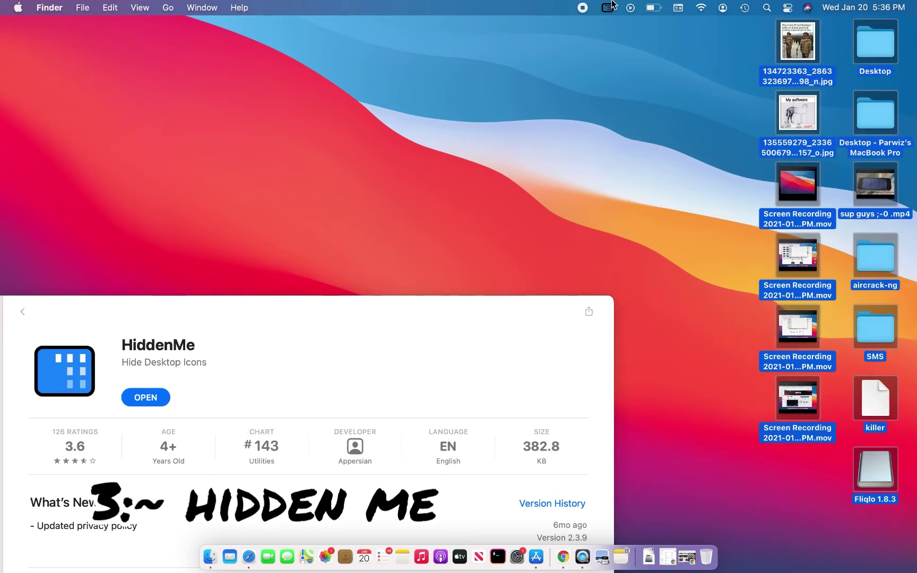
{"action": "left_click", "coordinate": [609, 8]}
{"action": "left_click", "coordinate": [641, 27]}
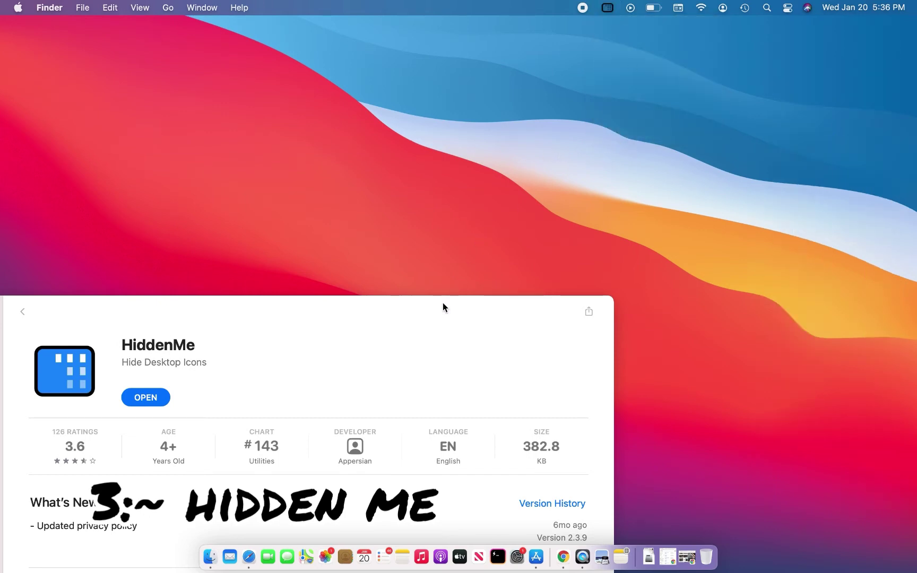
{"action": "left_click_drag", "start_coordinate": [442, 307], "coordinate": [654, 57]}
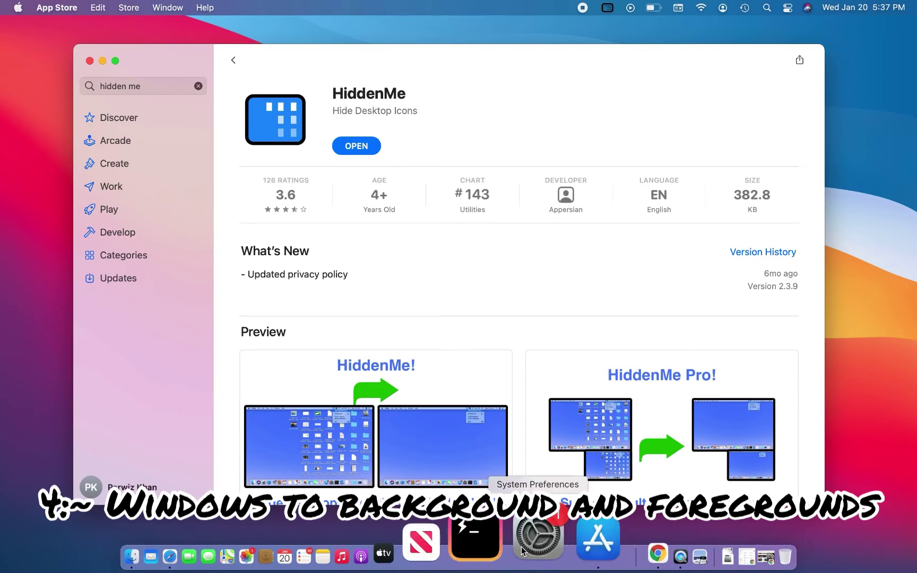
Step: Bring up the Apple ID preferences window and centre it over the App Store
{"action": "left_click", "coordinate": [531, 537]}
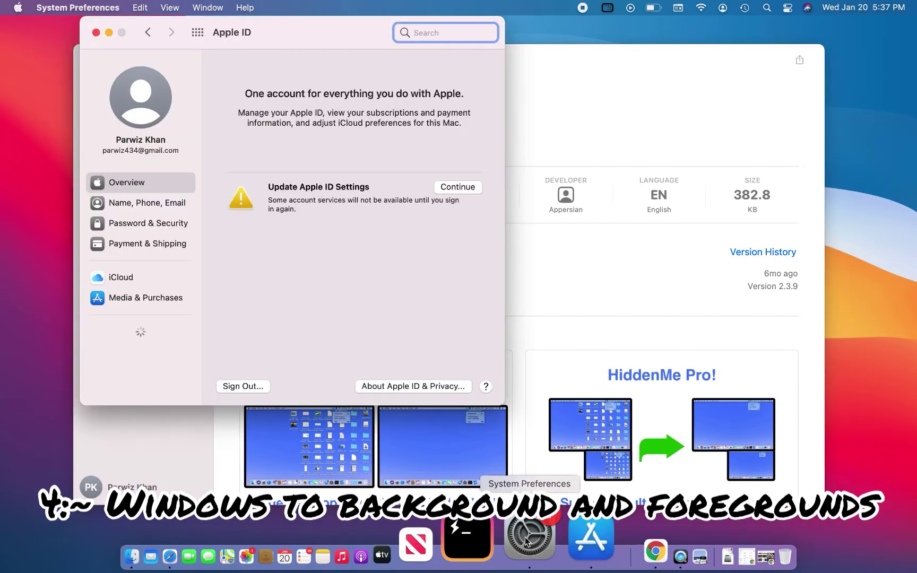
{"action": "left_click_drag", "start_coordinate": [297, 29], "coordinate": [506, 109]}
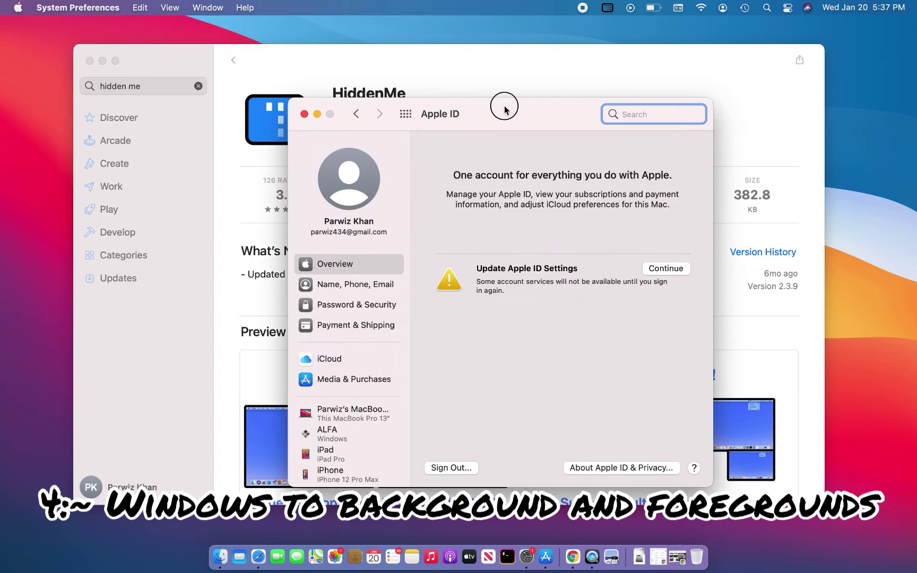
{"action": "left_click", "coordinate": [255, 170]}
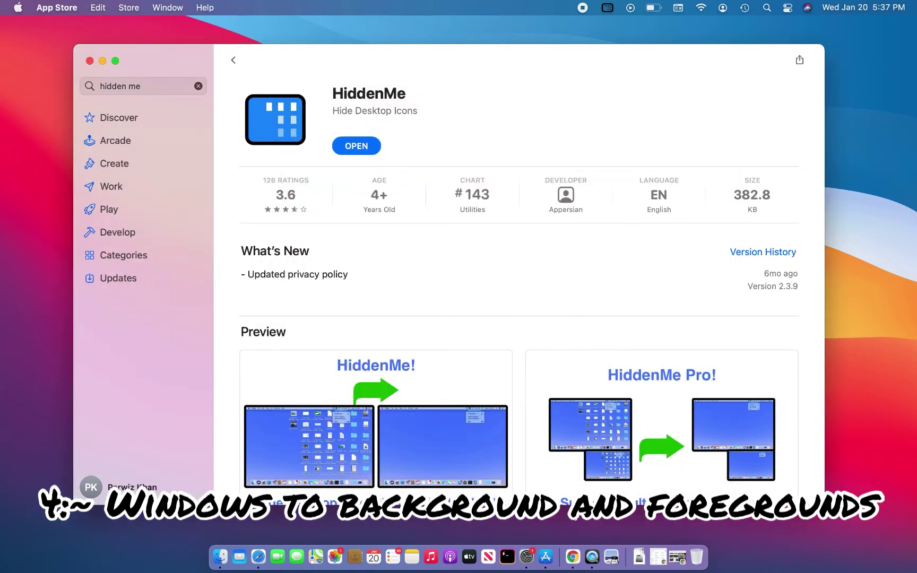
{"action": "left_click", "coordinate": [528, 545]}
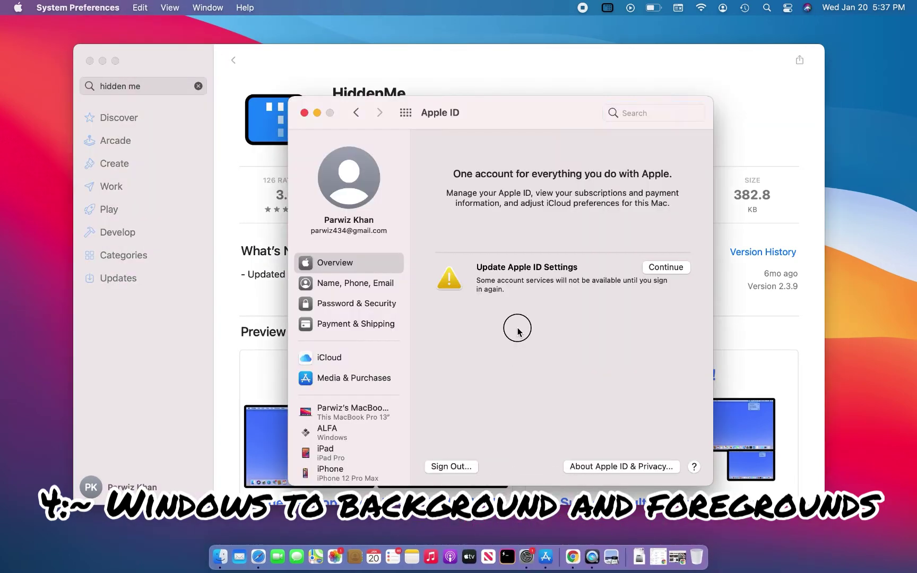
Step: Command-drag the background App Store window upward, then close the Apple ID window
{"action": "left_click_drag", "start_coordinate": [493, 122], "coordinate": [500, 102]}
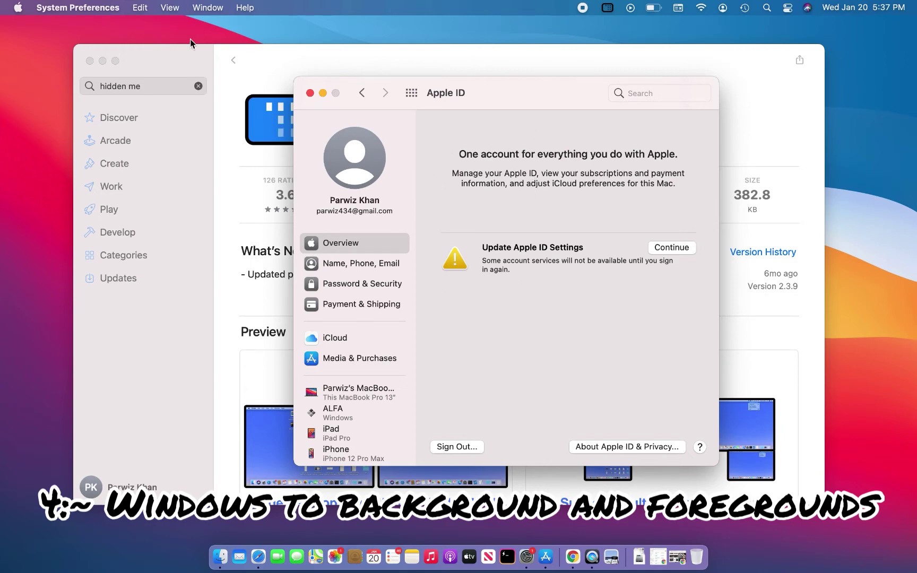
{"action": "mouse_move", "coordinate": [184, 66]}
{"action": "left_mouse_down"}
{"action": "mouse_move", "coordinate": [170, 31]}
{"action": "mouse_move", "coordinate": [184, 84]}
{"action": "left_mouse_up"}
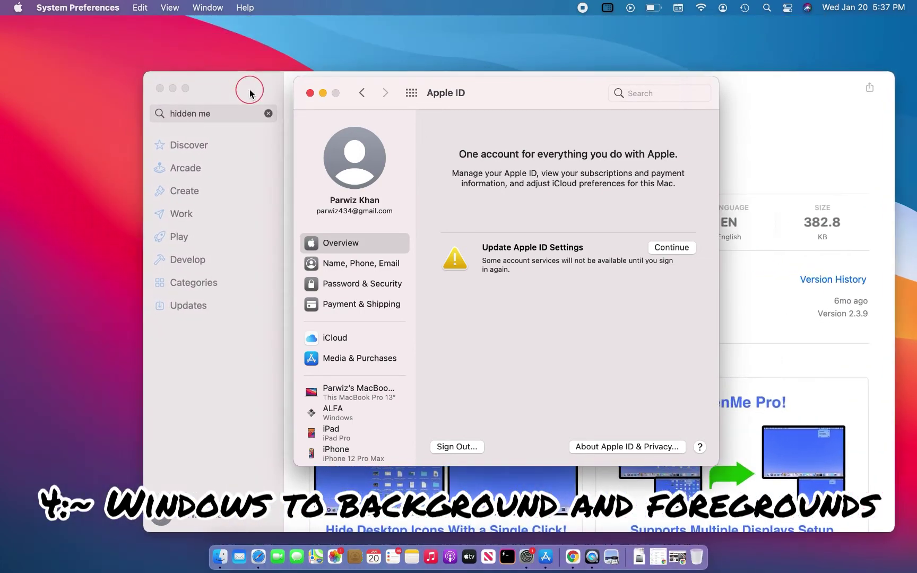
{"action": "mouse_move", "coordinate": [190, 84]}
{"action": "left_mouse_down"}
{"action": "mouse_move", "coordinate": [199, 33]}
{"action": "mouse_move", "coordinate": [247, 73]}
{"action": "mouse_move", "coordinate": [168, 52]}
{"action": "left_mouse_up"}
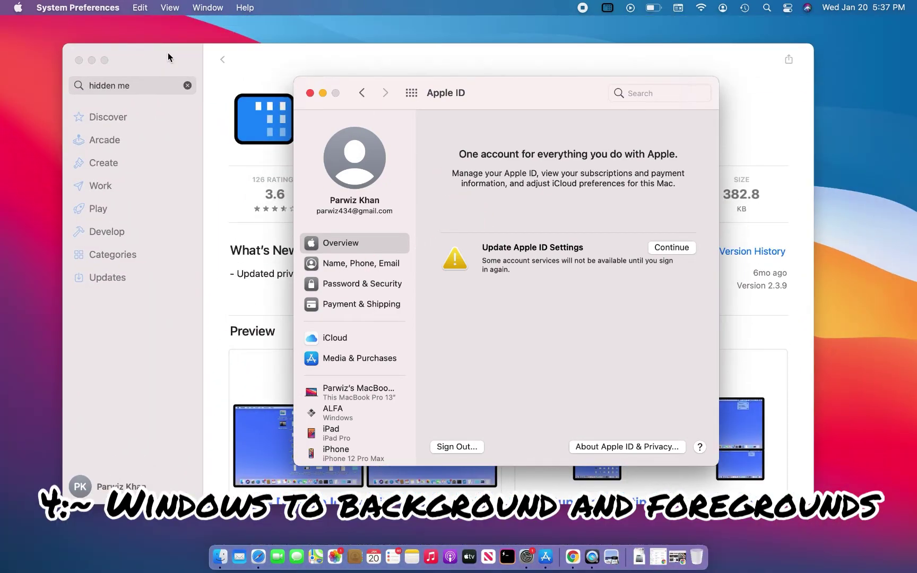
{"action": "mouse_move", "coordinate": [354, 158]}
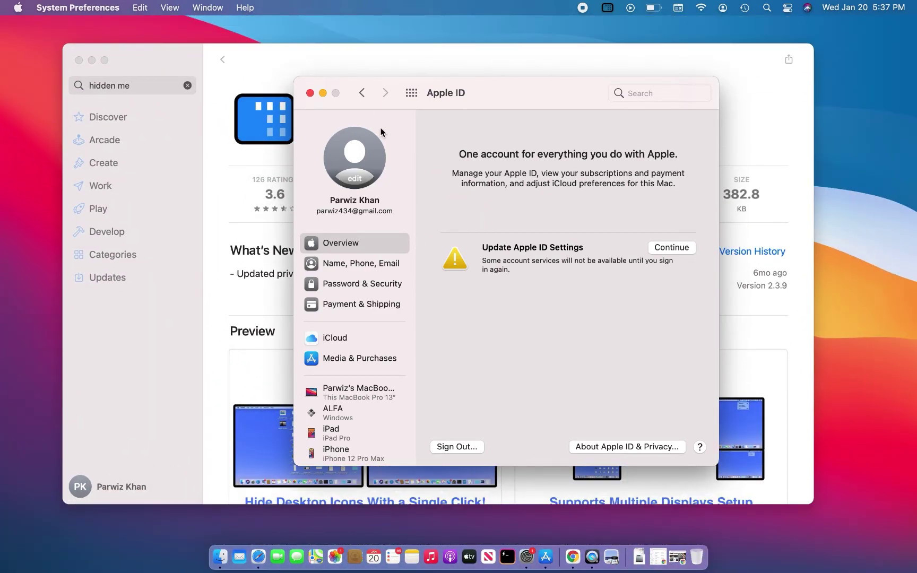
{"action": "left_click", "coordinate": [310, 93]}
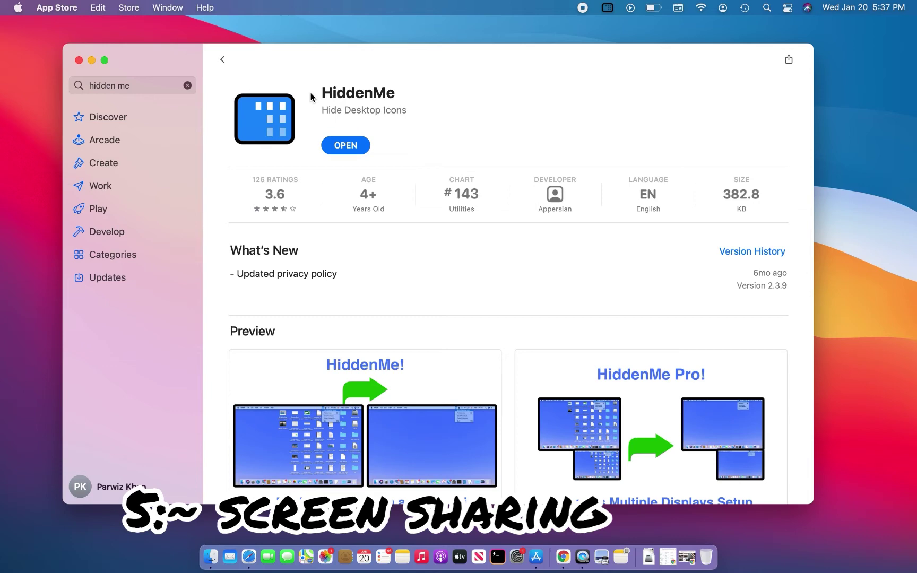
{"action": "key", "text": "super+space"}
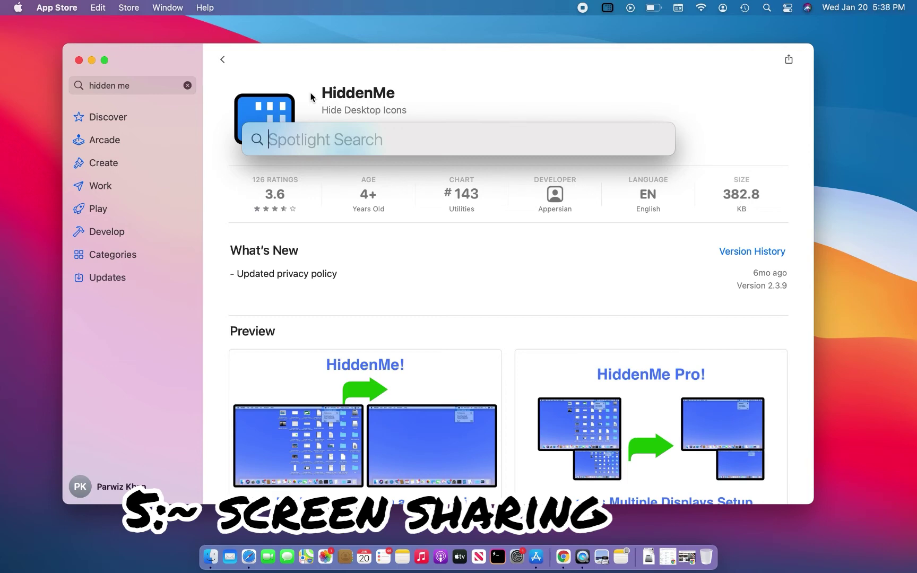
{"action": "type", "text": "scree"}
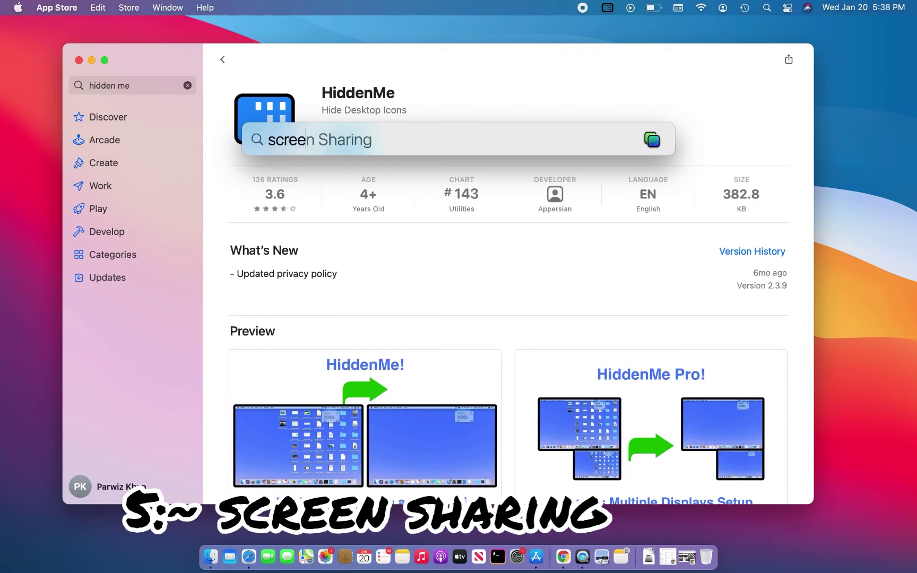
{"action": "type", "text": "n sha"}
{"action": "key", "text": "Return"}
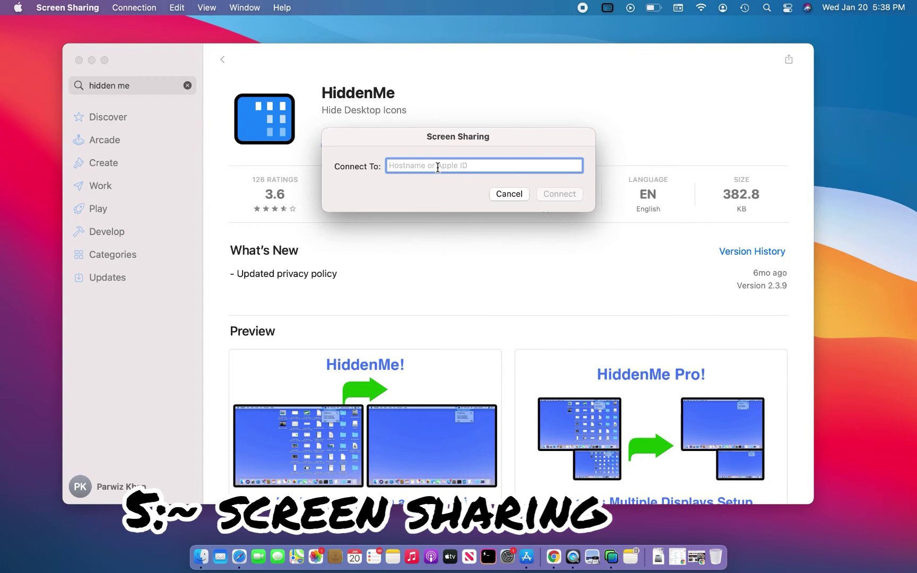
{"action": "type", "text": "a"}
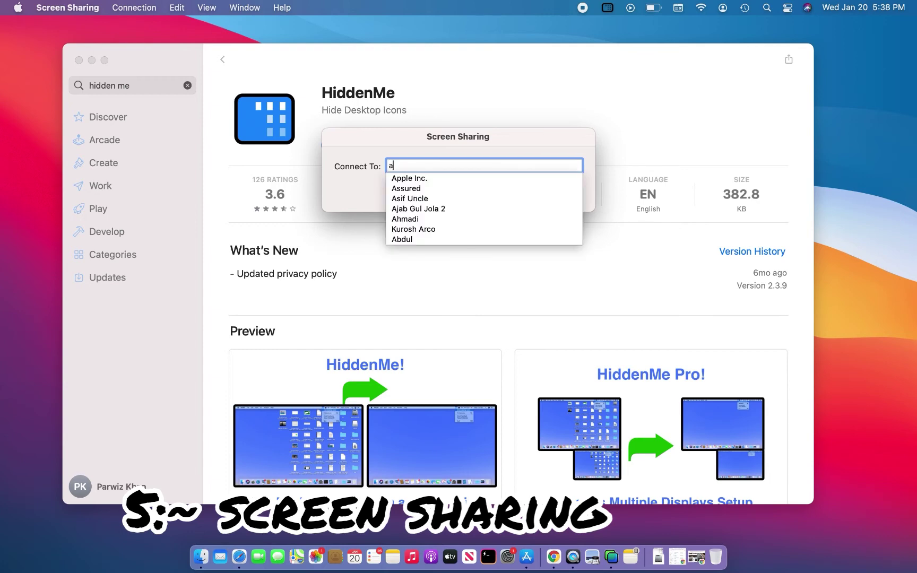
{"action": "key", "text": "BackSpace"}
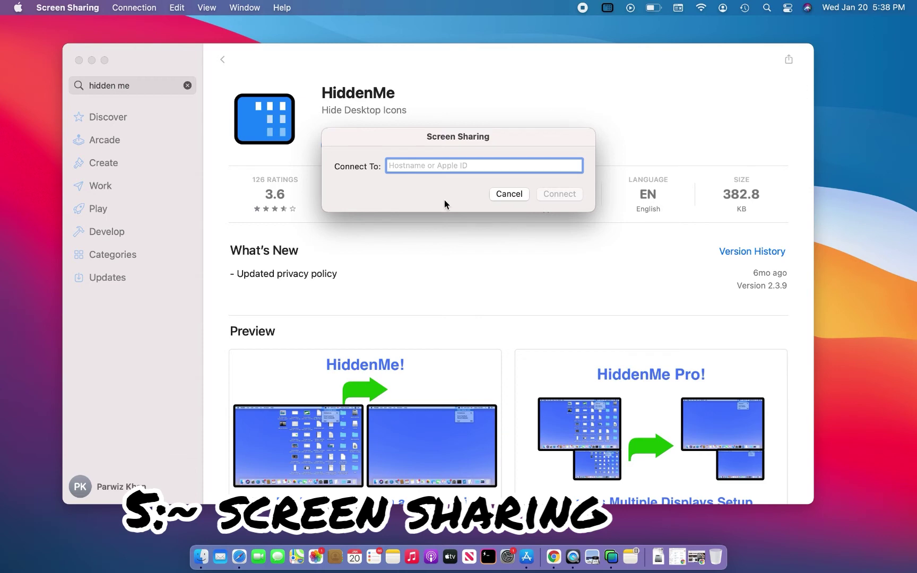
{"action": "left_click", "coordinate": [503, 194]}
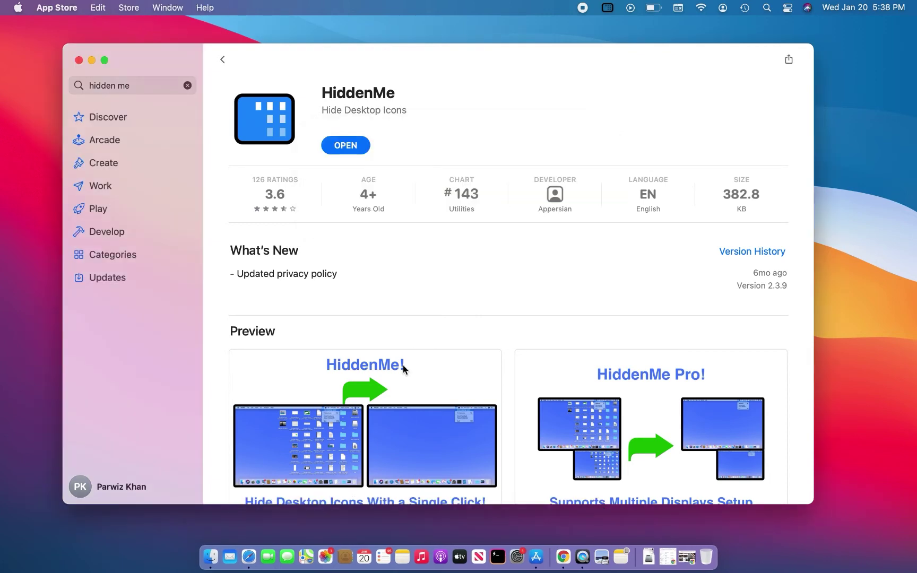
{"action": "scroll", "coordinate": [402, 366], "scroll_direction": "down", "scroll_amount": 2}
{"action": "scroll", "coordinate": [402, 365], "scroll_direction": "down", "scroll_amount": 2}
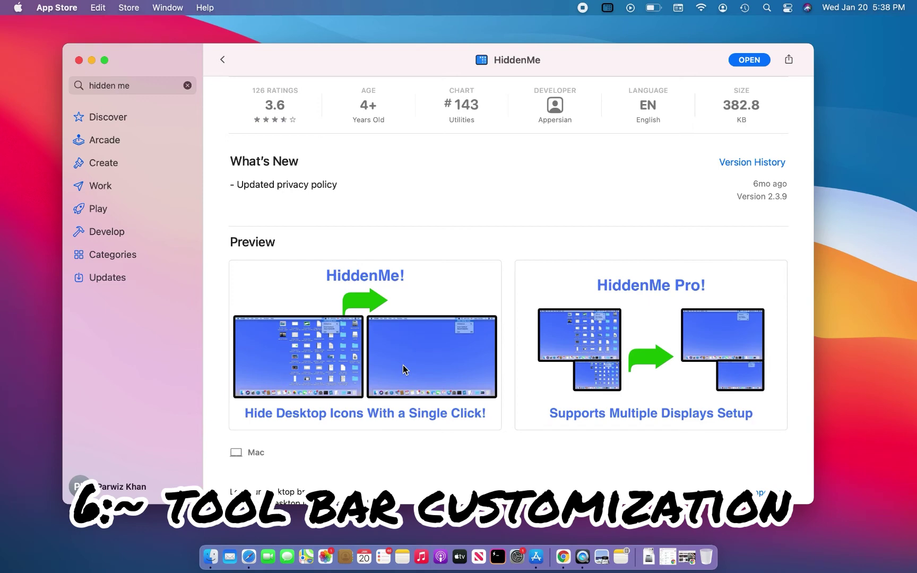
Step: Command-drag the keyboard input icon left past the battery, then drag another icon out and back
{"action": "left_click", "coordinate": [653, 9]}
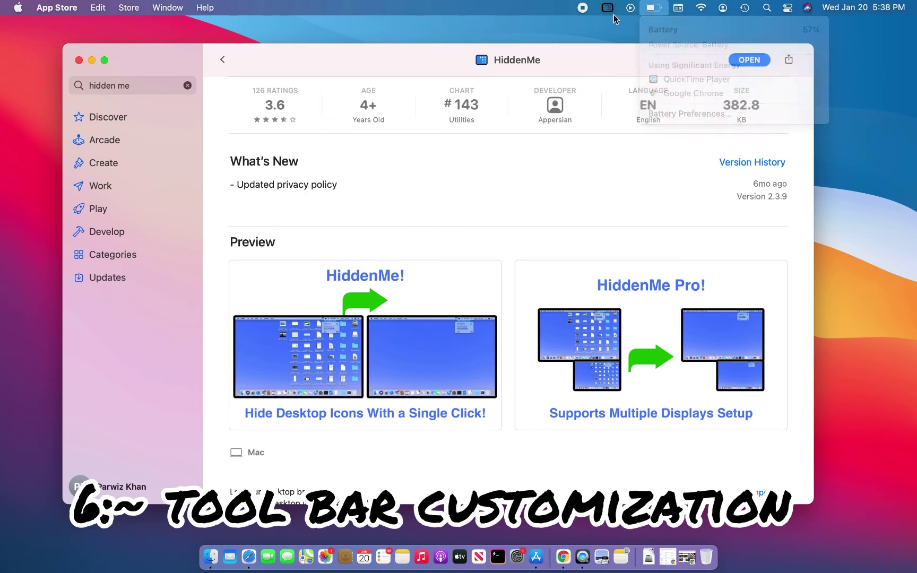
{"action": "left_click", "coordinate": [678, 8]}
{"action": "left_click", "coordinate": [678, 8]}
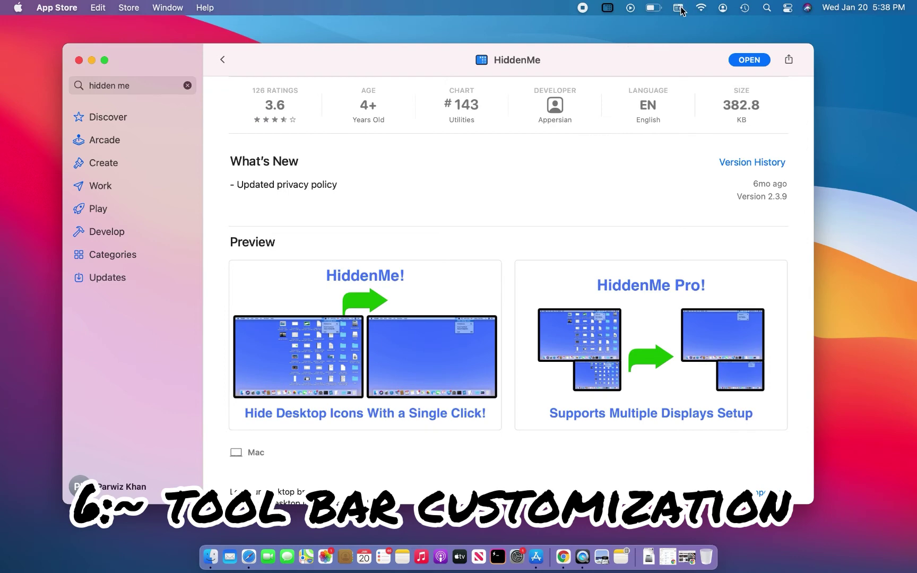
{"action": "left_click_drag", "start_coordinate": [681, 10], "coordinate": [624, 8]}
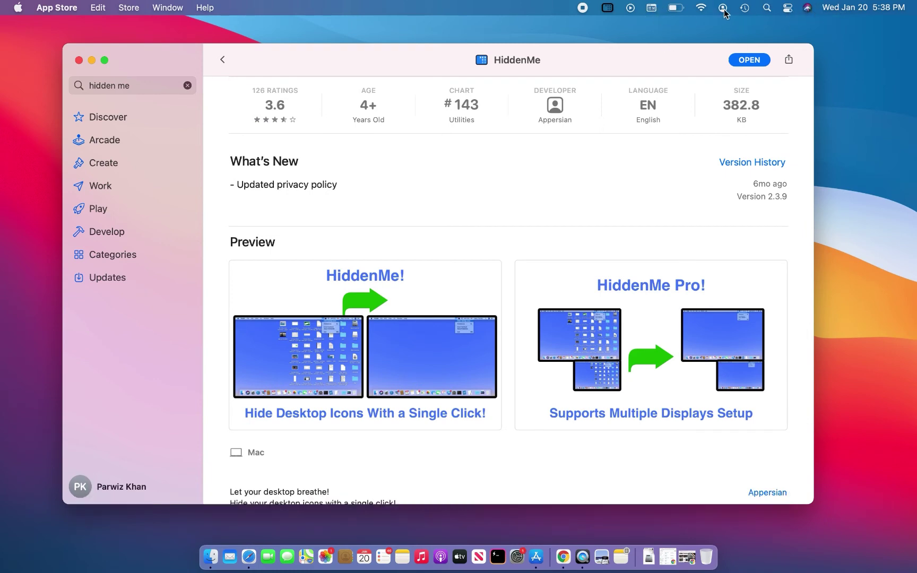
{"action": "left_click_drag", "start_coordinate": [724, 10], "coordinate": [703, 68]}
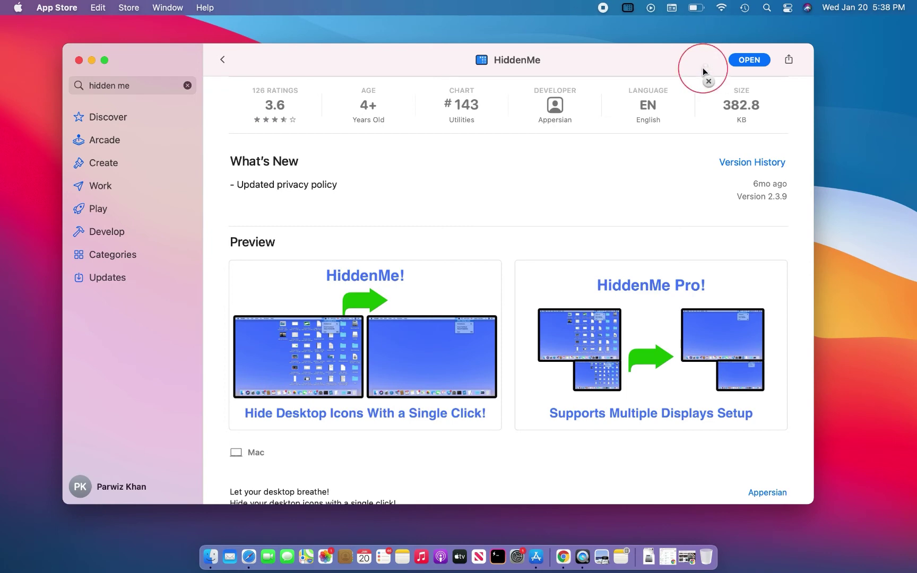
{"action": "left_click_drag", "start_coordinate": [703, 67], "coordinate": [726, 12]}
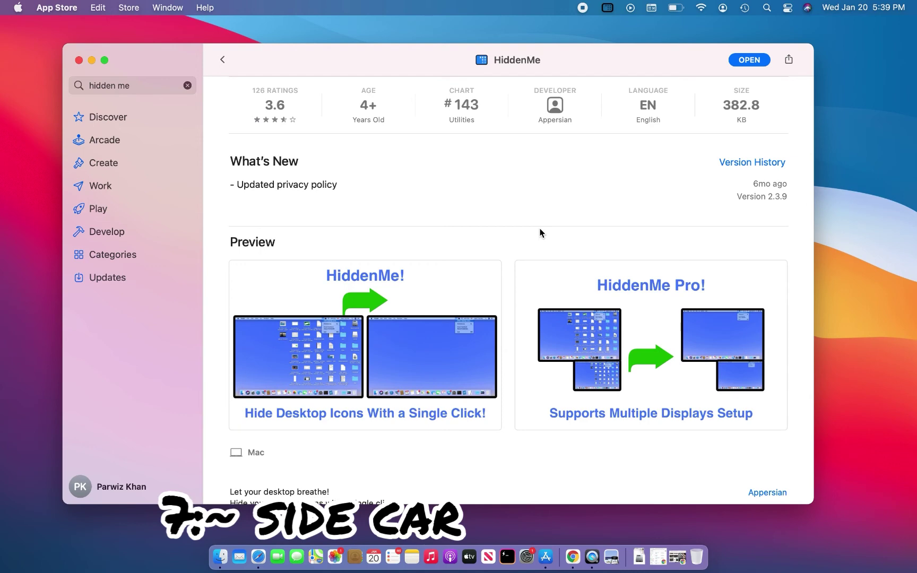
Step: Open Sidecar preferences via a Spotlight search for 'side' and connect to the iPad
{"action": "key", "text": "super+space"}
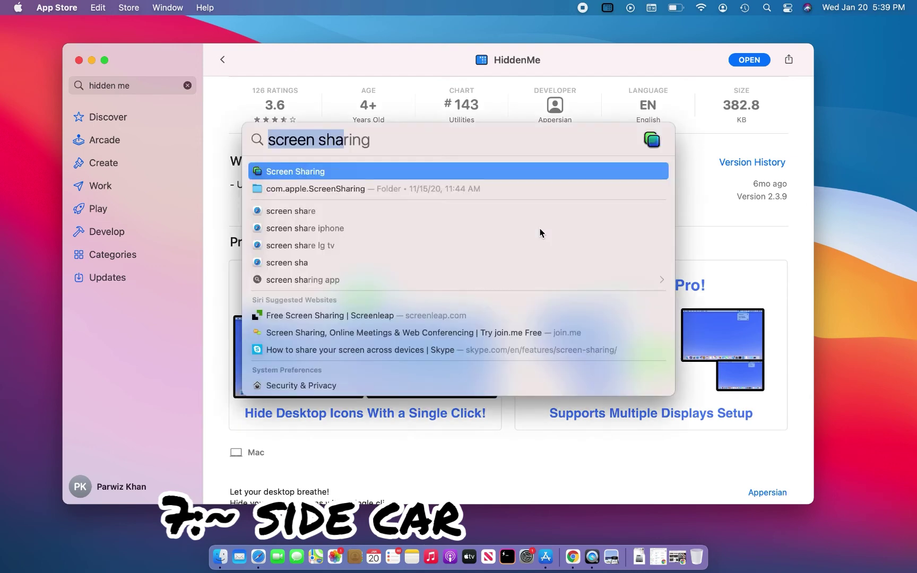
{"action": "type", "text": "side ca"}
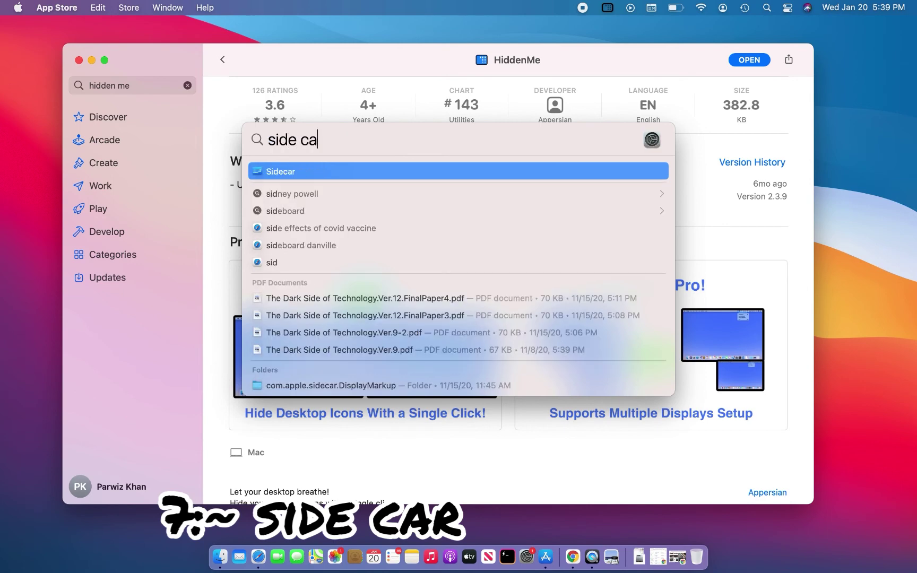
{"action": "type", "text": "r"}
{"action": "key", "text": "BackSpace"}
{"action": "key", "text": "BackSpace"}
{"action": "key", "text": "BackSpace"}
{"action": "key", "text": "BackSpace"}
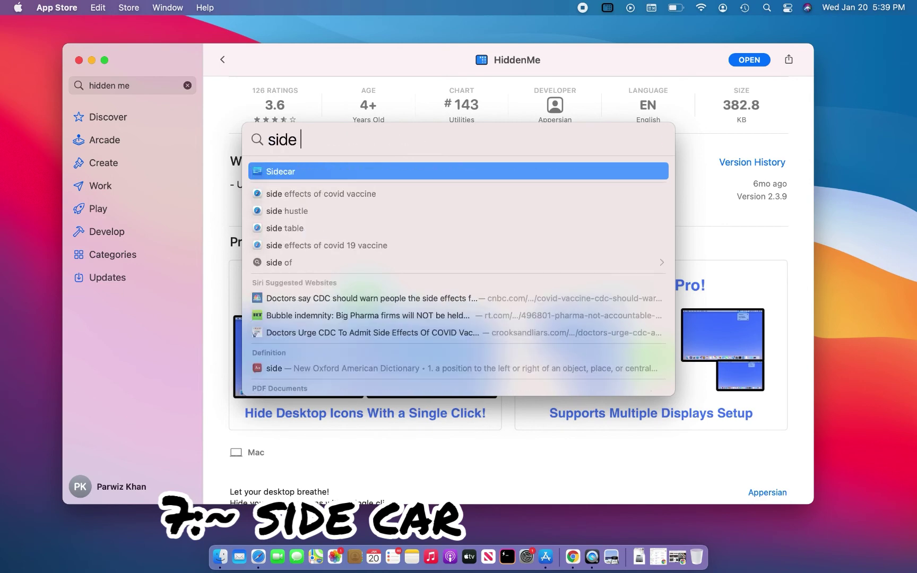
{"action": "key", "text": "Return"}
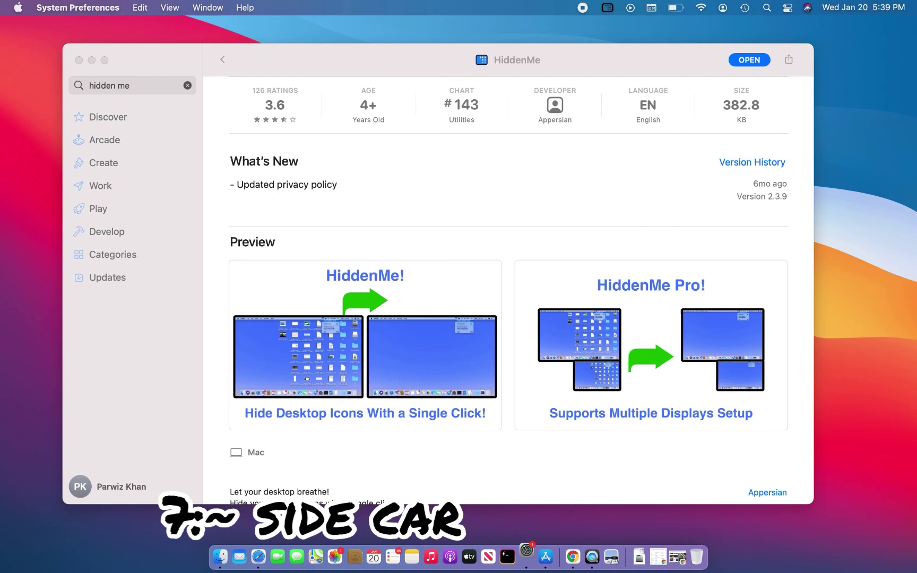
{"action": "left_click", "coordinate": [414, 266]}
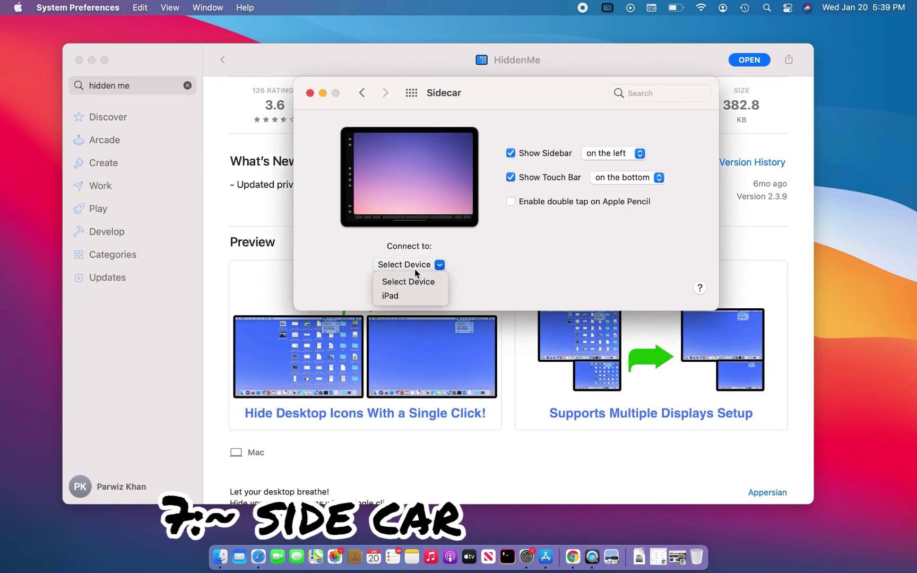
{"action": "left_click", "coordinate": [405, 296]}
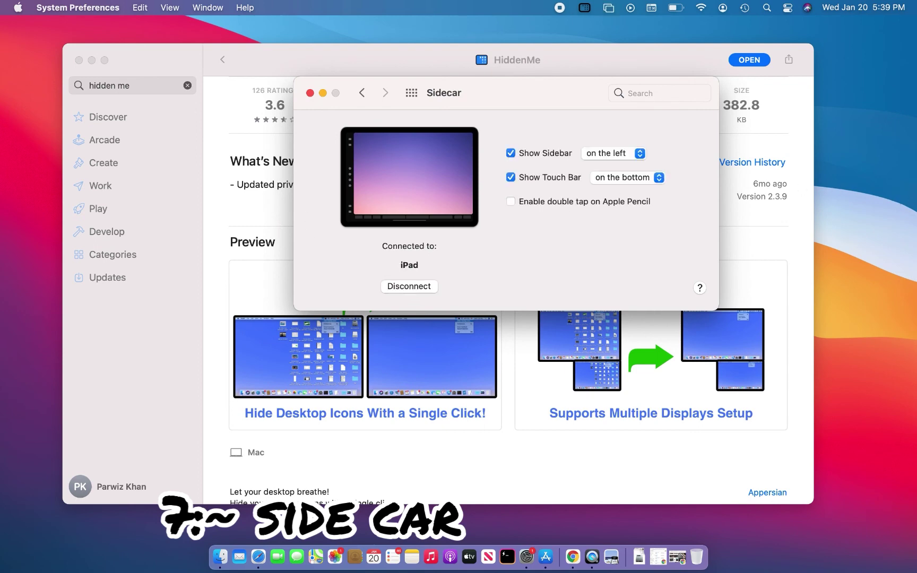
{"action": "key", "text": "super+Tab"}
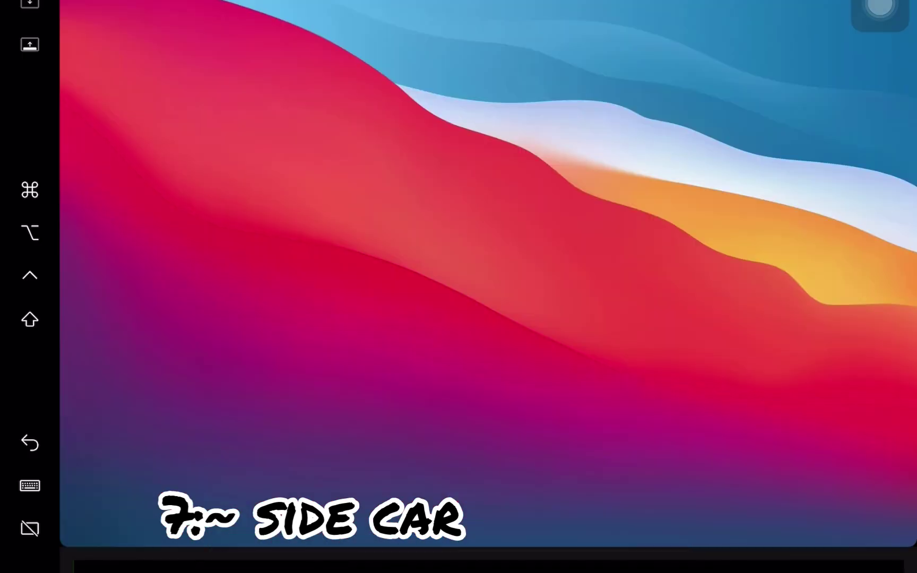
{"action": "right_click", "coordinate": [435, 161]}
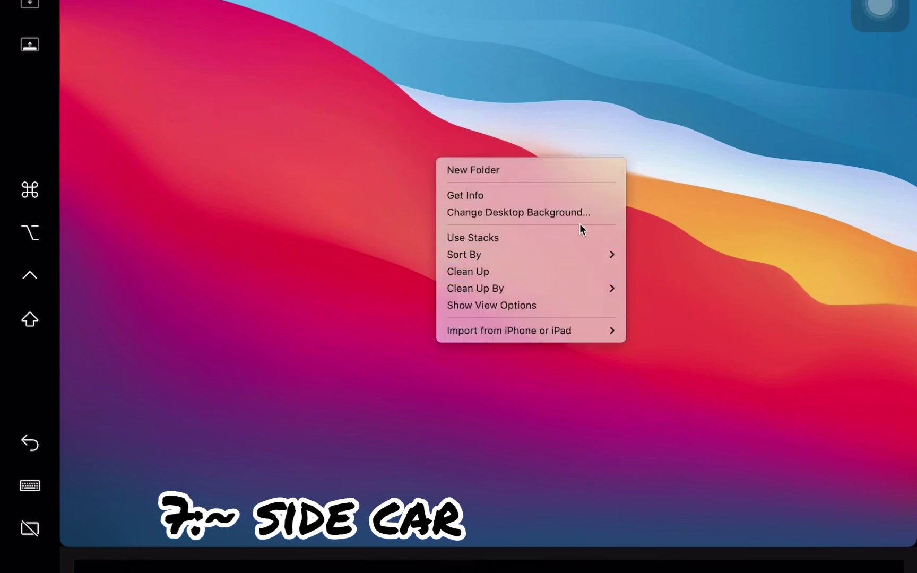
{"action": "left_click", "coordinate": [459, 272]}
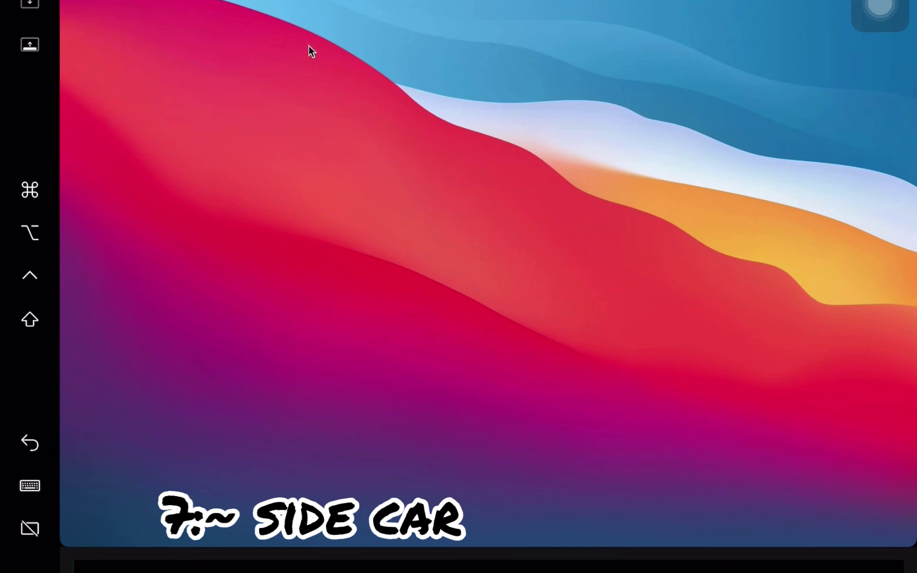
{"action": "left_click", "coordinate": [108, 2]}
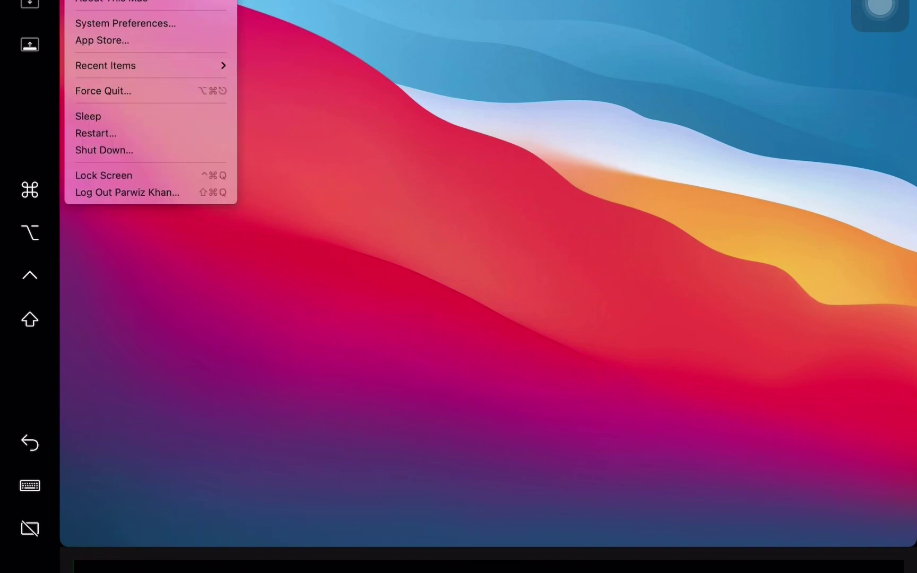
{"action": "left_click", "coordinate": [115, 1]}
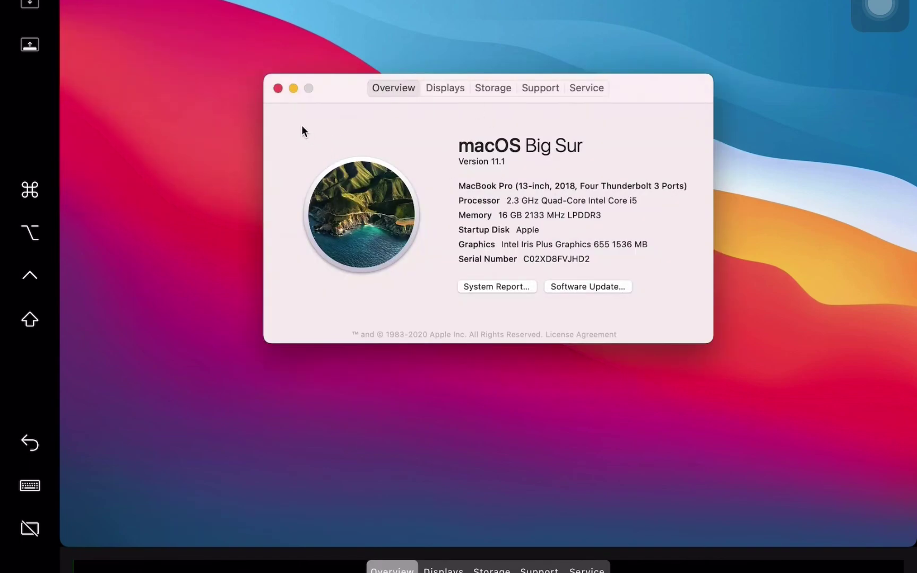
{"action": "left_click", "coordinate": [277, 89]}
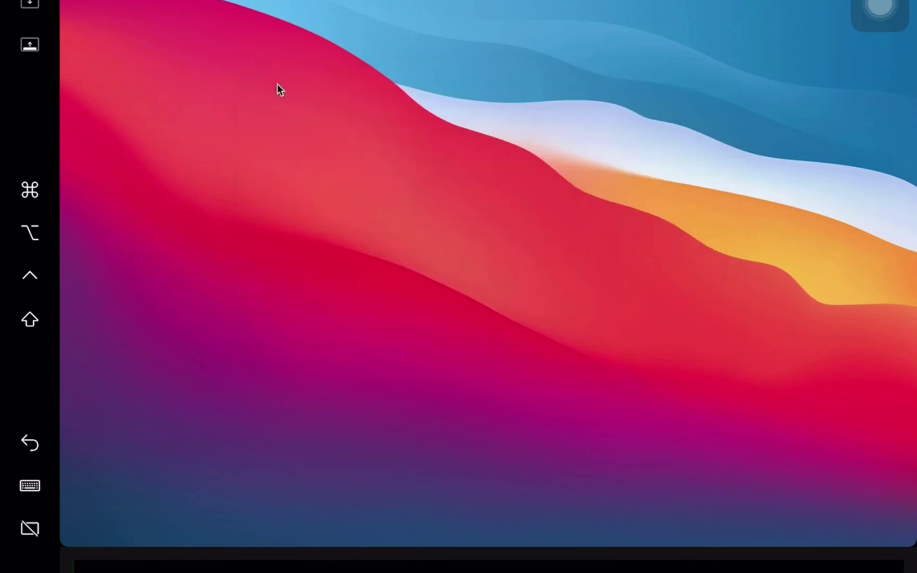